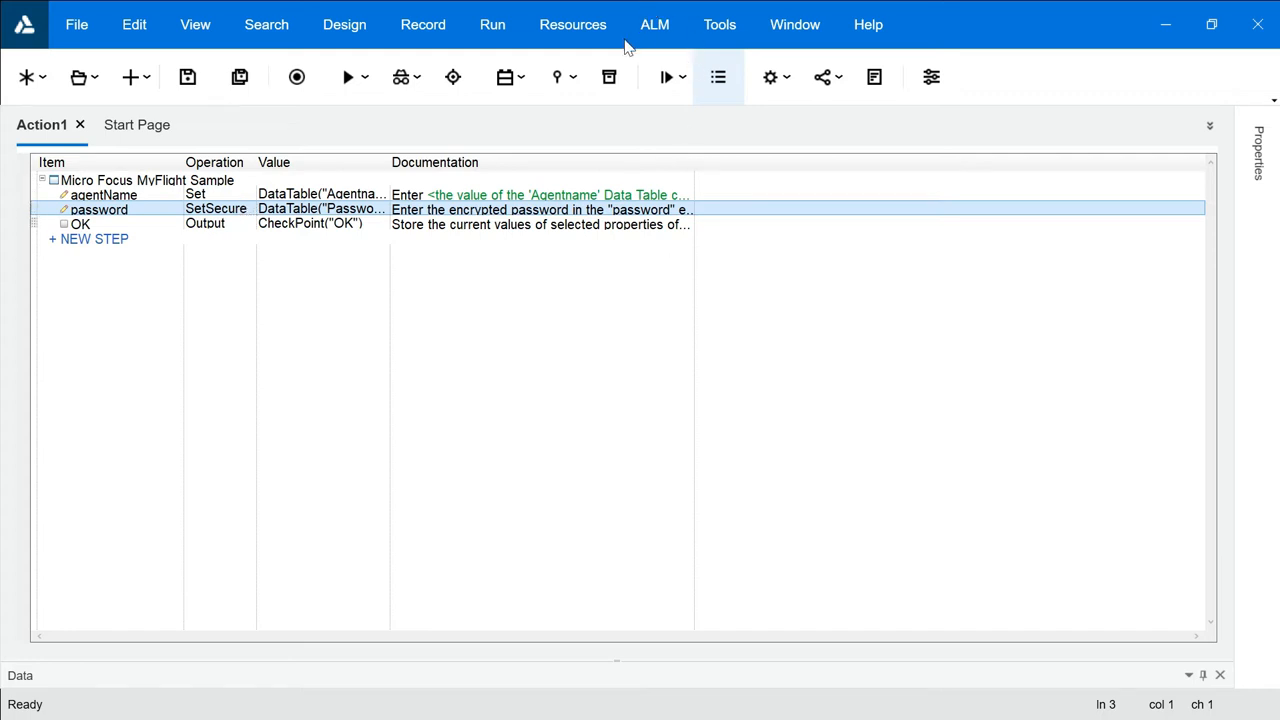
# Open the object repository of Action1 and filter it to show only local objects
pyautogui.click(548, 28)
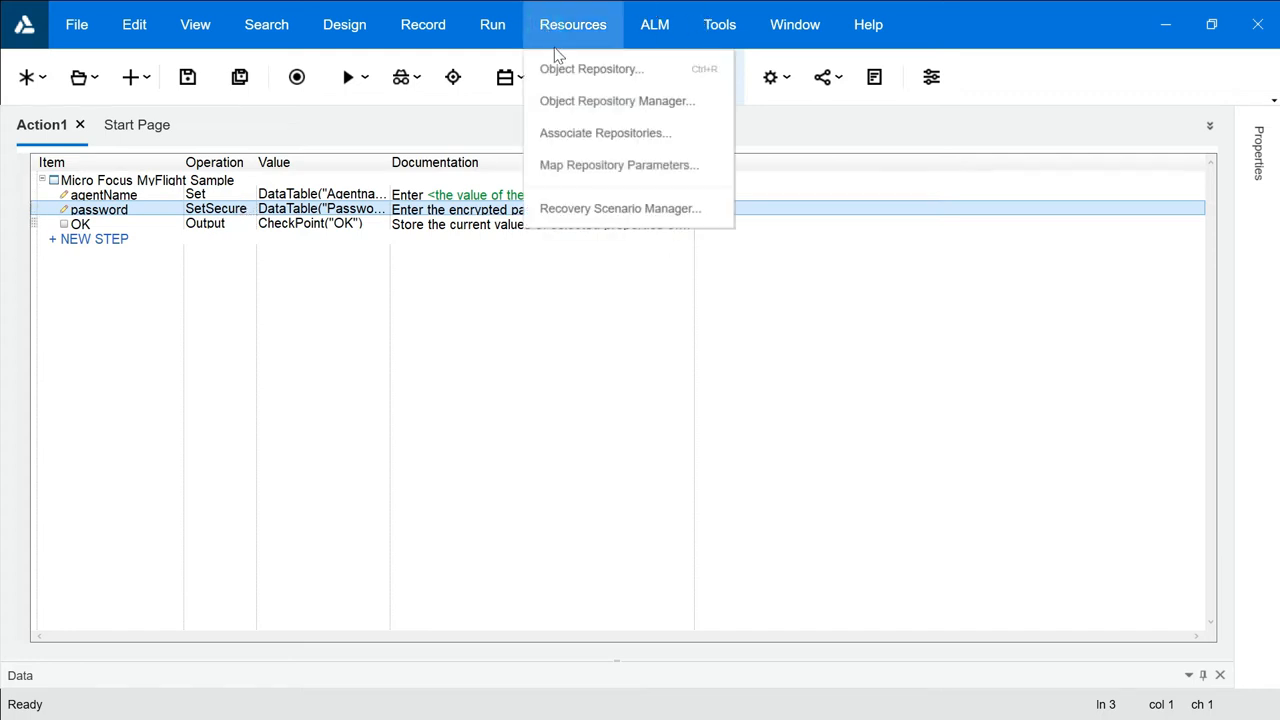
pyautogui.click(558, 70)
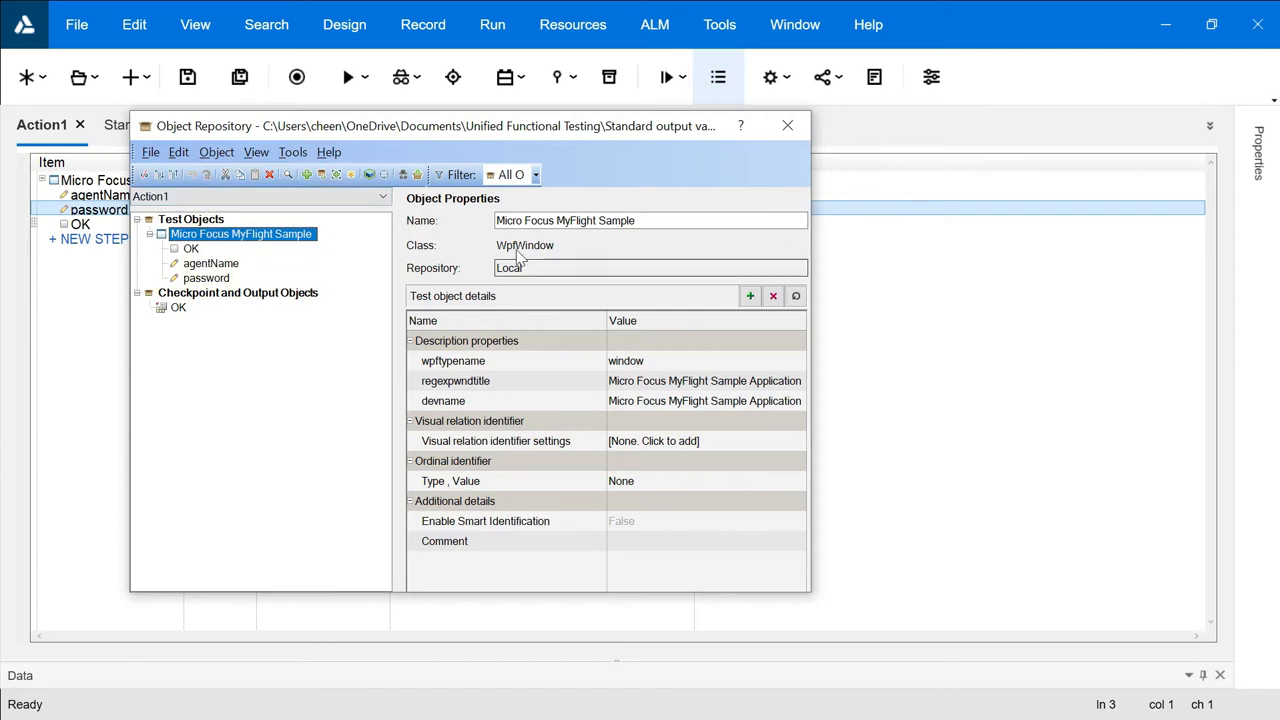
pyautogui.click(536, 175)
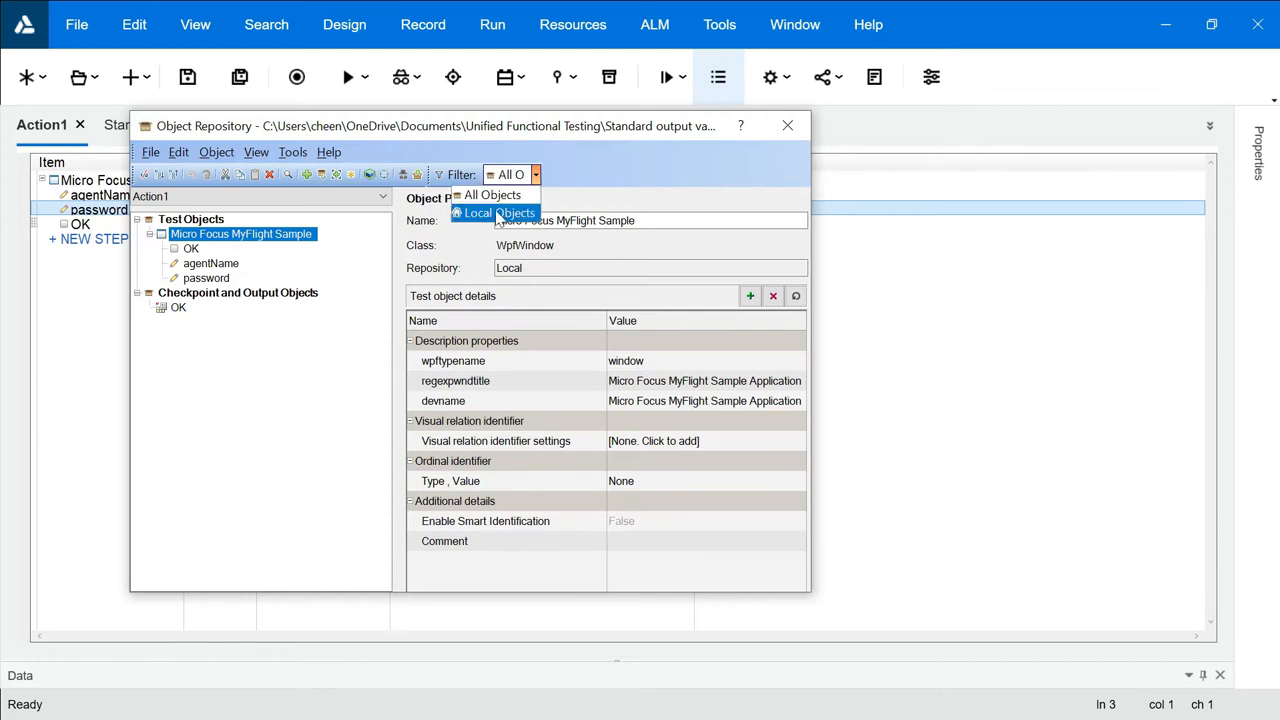
pyautogui.click(498, 213)
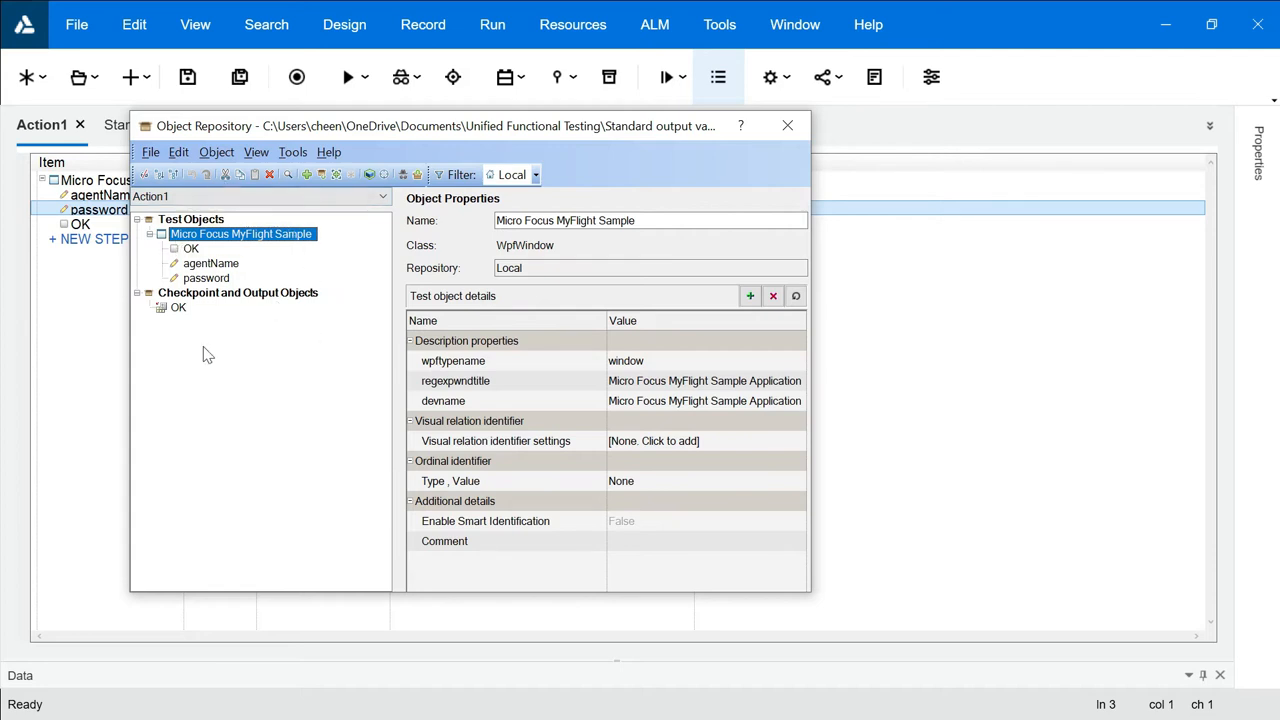
# Export the local objects to a shared object repository file named Repository1 in the Unified Functional Testing folder
pyautogui.click(150, 152)
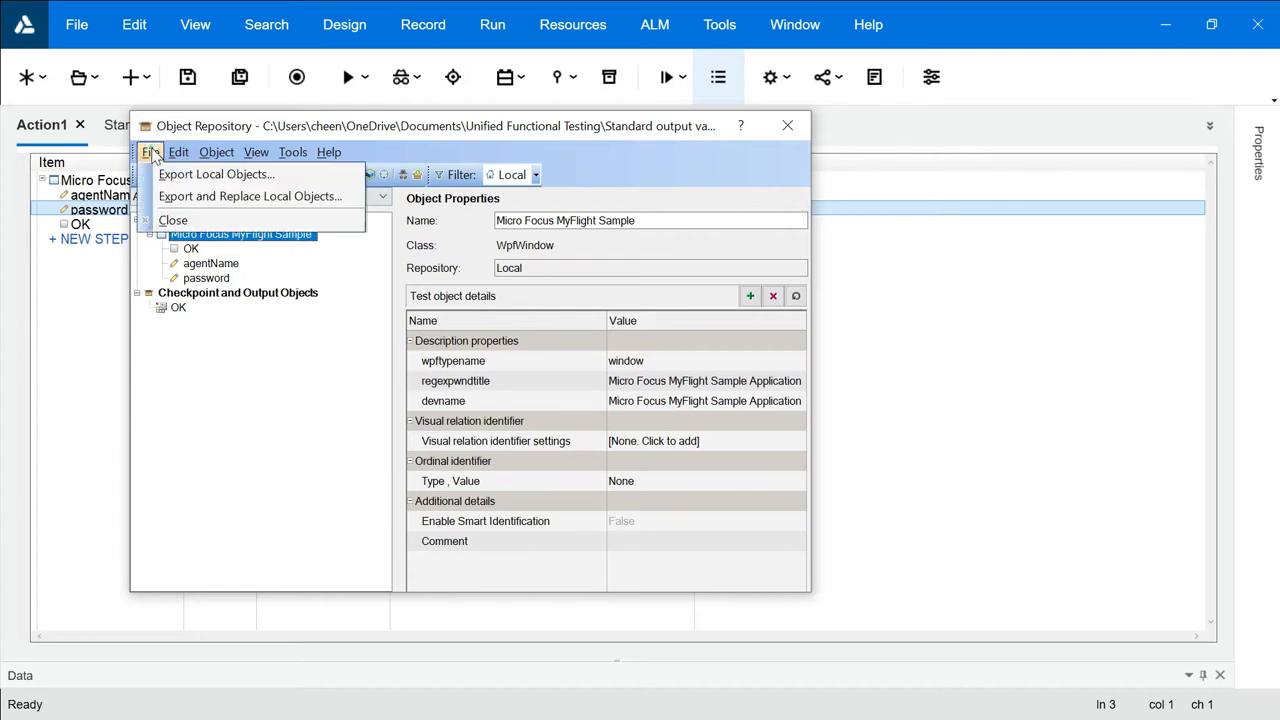
pyautogui.click(259, 178)
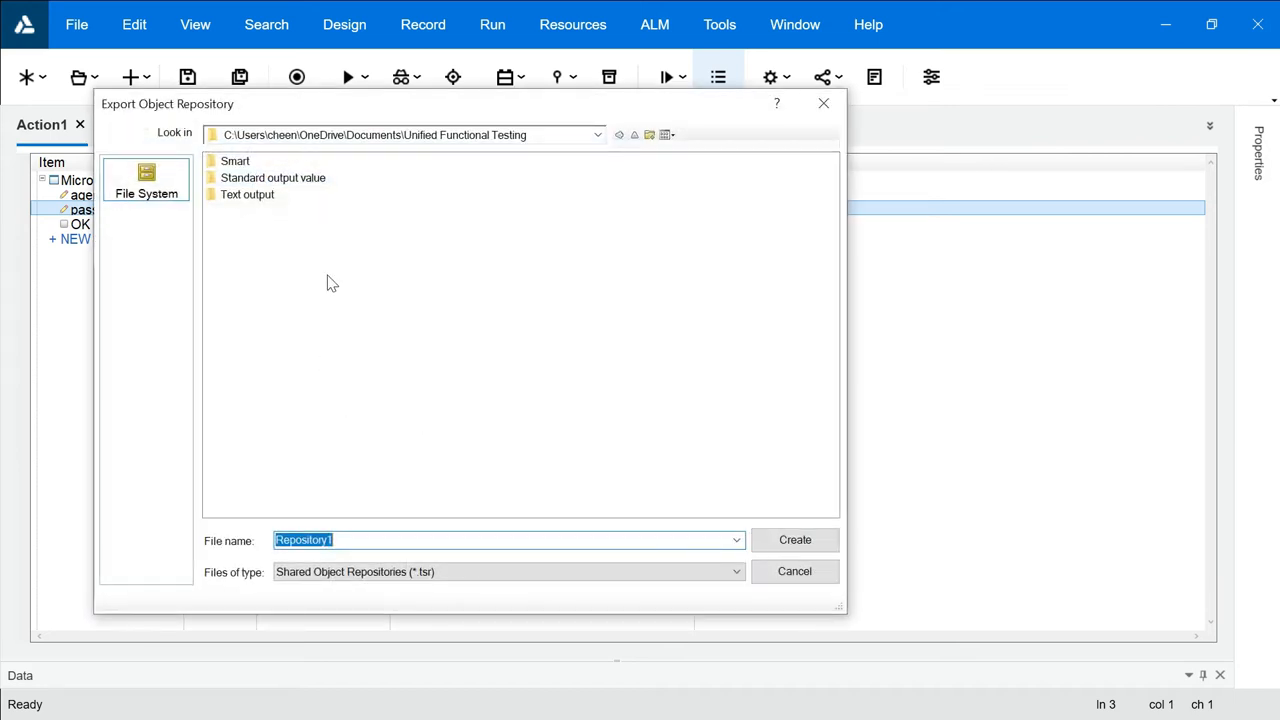
pyautogui.press('End')
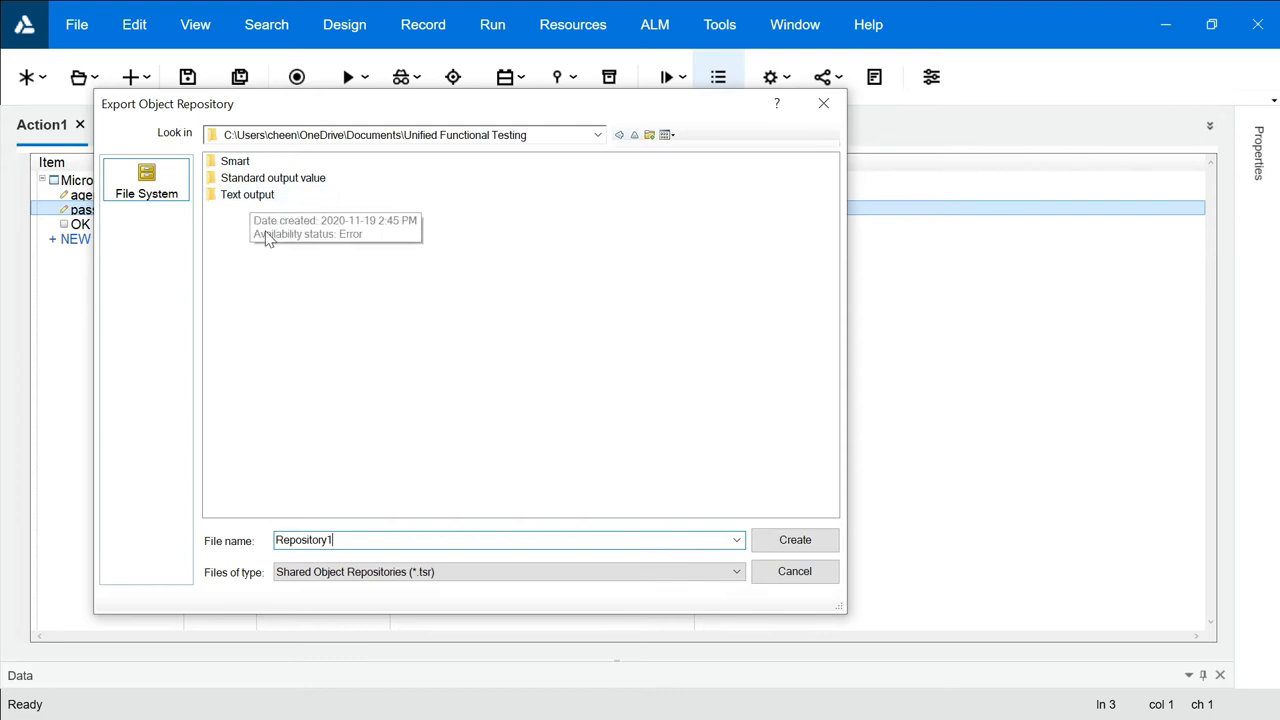
pyautogui.click(793, 541)
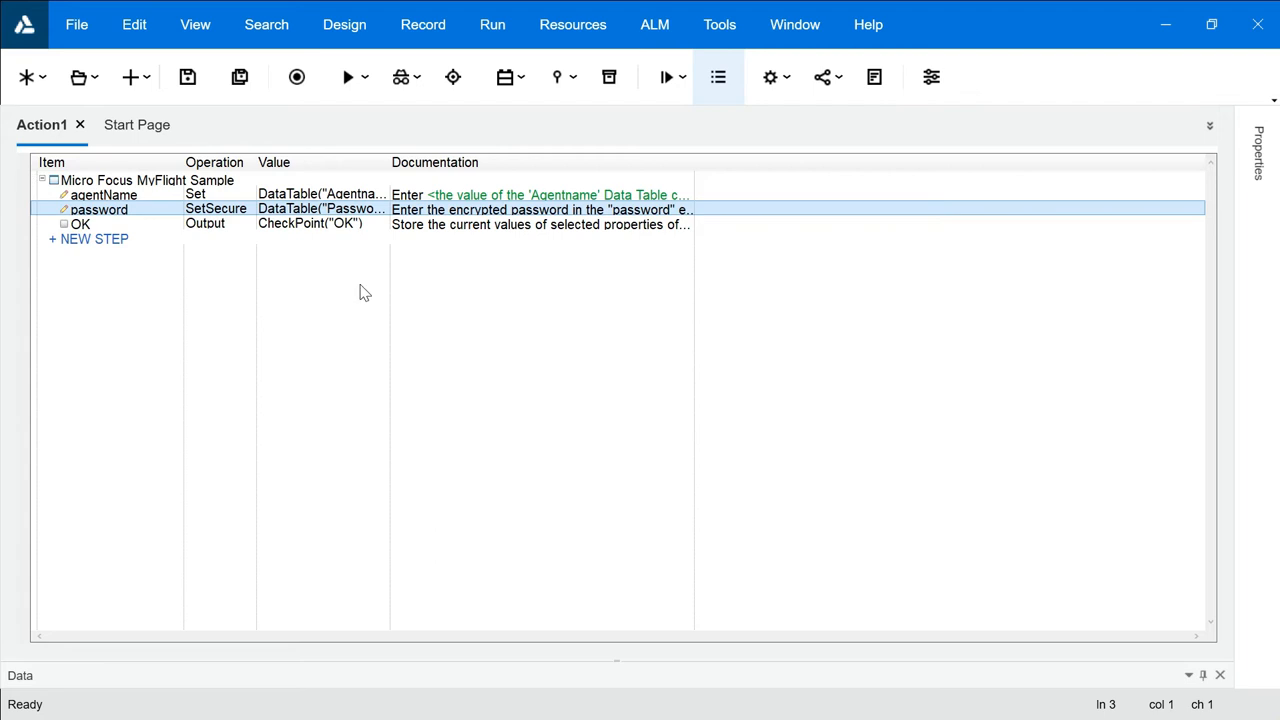
# Add a new GUI test named Import to the solution
pyautogui.click(76, 24)
pyautogui.click(76, 24)
pyautogui.click(130, 77)
pyautogui.click(551, 420)
pyautogui.press('BackSpace')
pyautogui.press('BackSpace')
pyautogui.press('BackSpace')
pyautogui.press('BackSpace')
pyautogui.press('BackSpace')
pyautogui.press('BackSpace')
pyautogui.press('BackSpace')
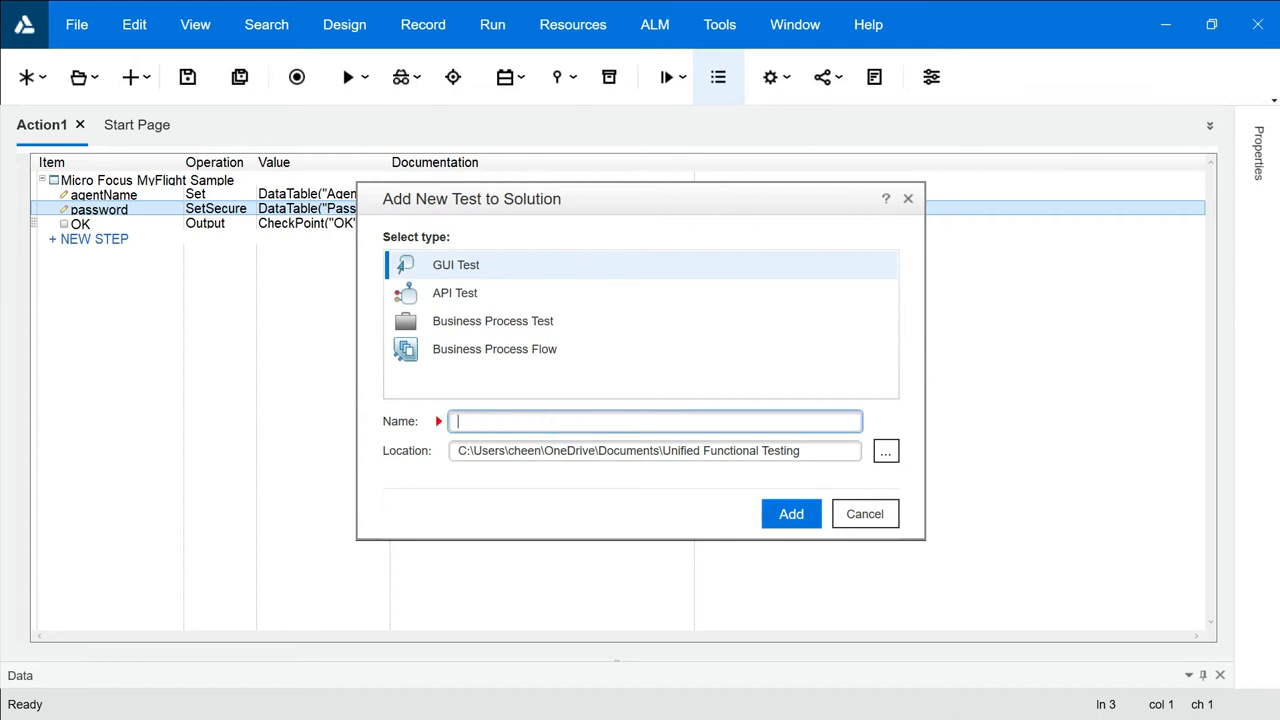
pyautogui.write('Import')
pyautogui.click(791, 514)
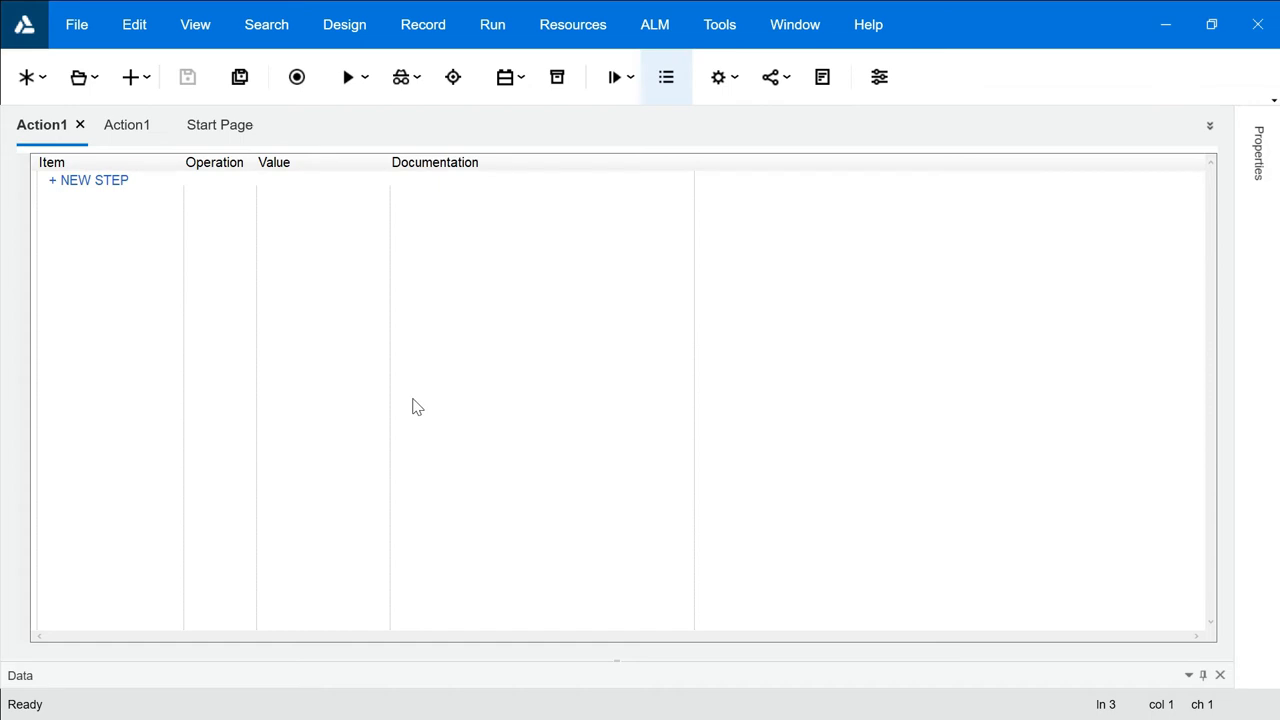
# Add the Micro Focus MyFlight Sample Application window to the Import test's local object repository, then close the repository
pyautogui.click(573, 32)
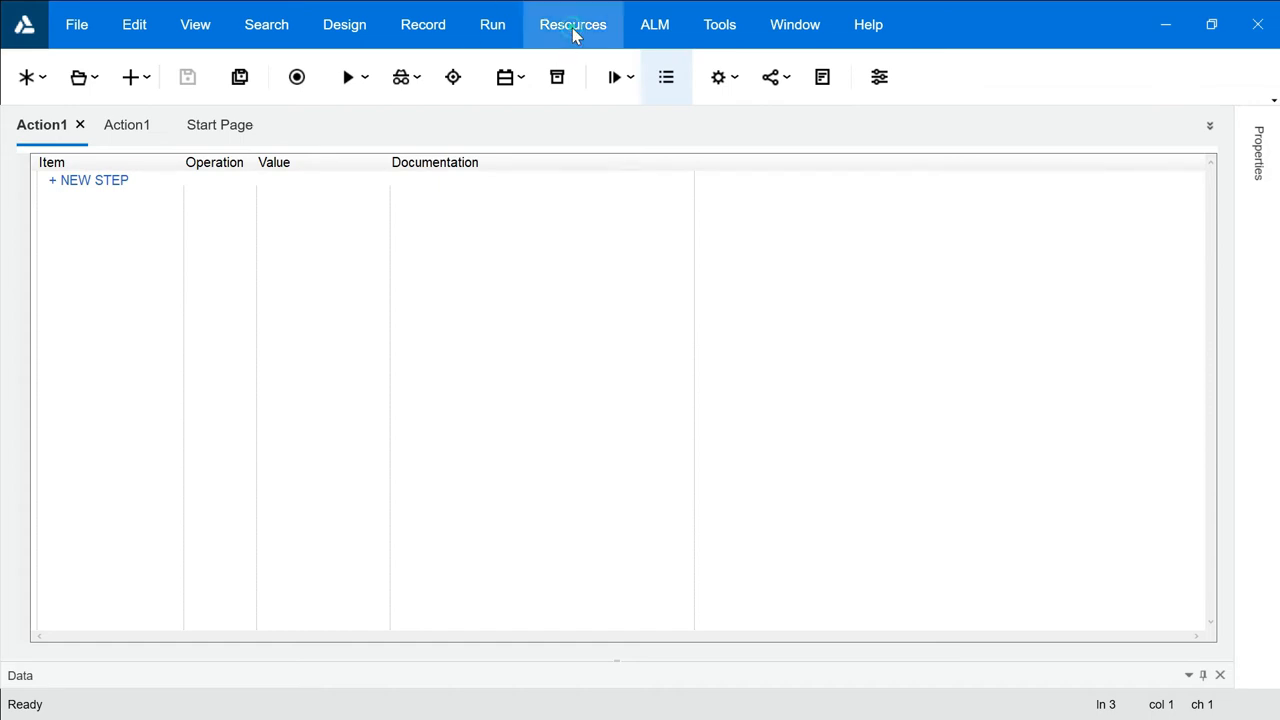
pyautogui.click(605, 69)
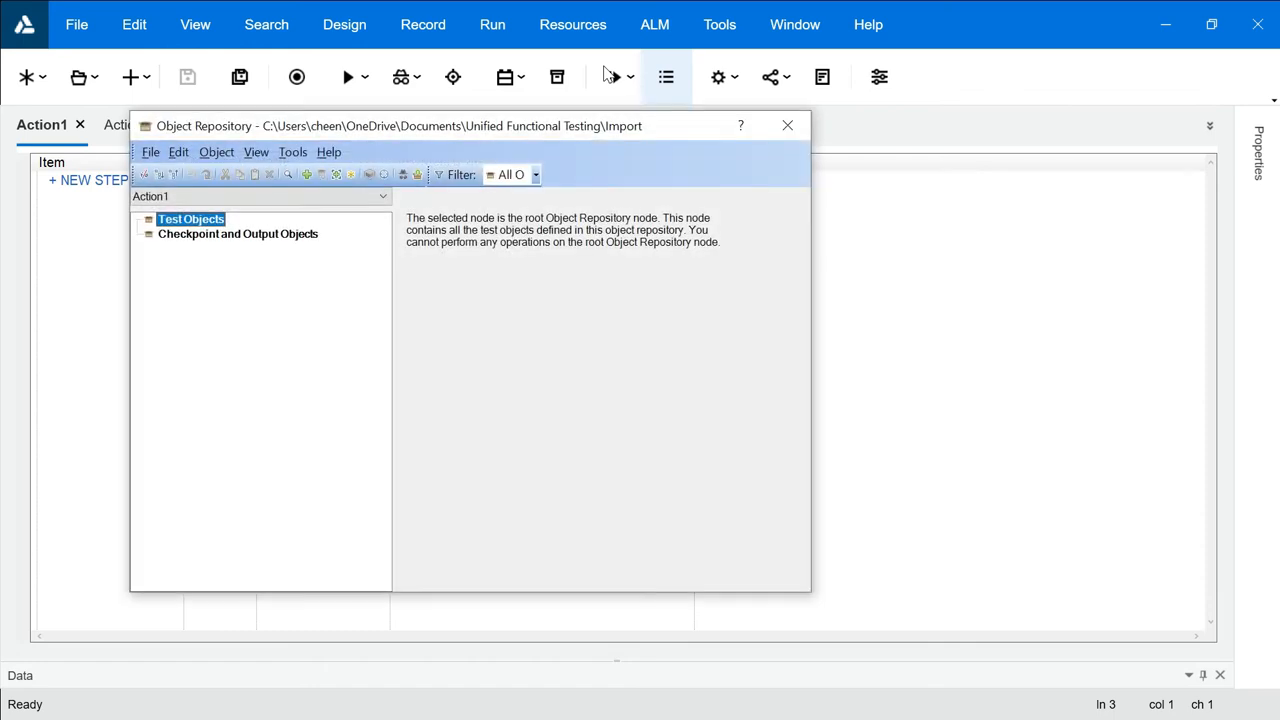
pyautogui.click(192, 221)
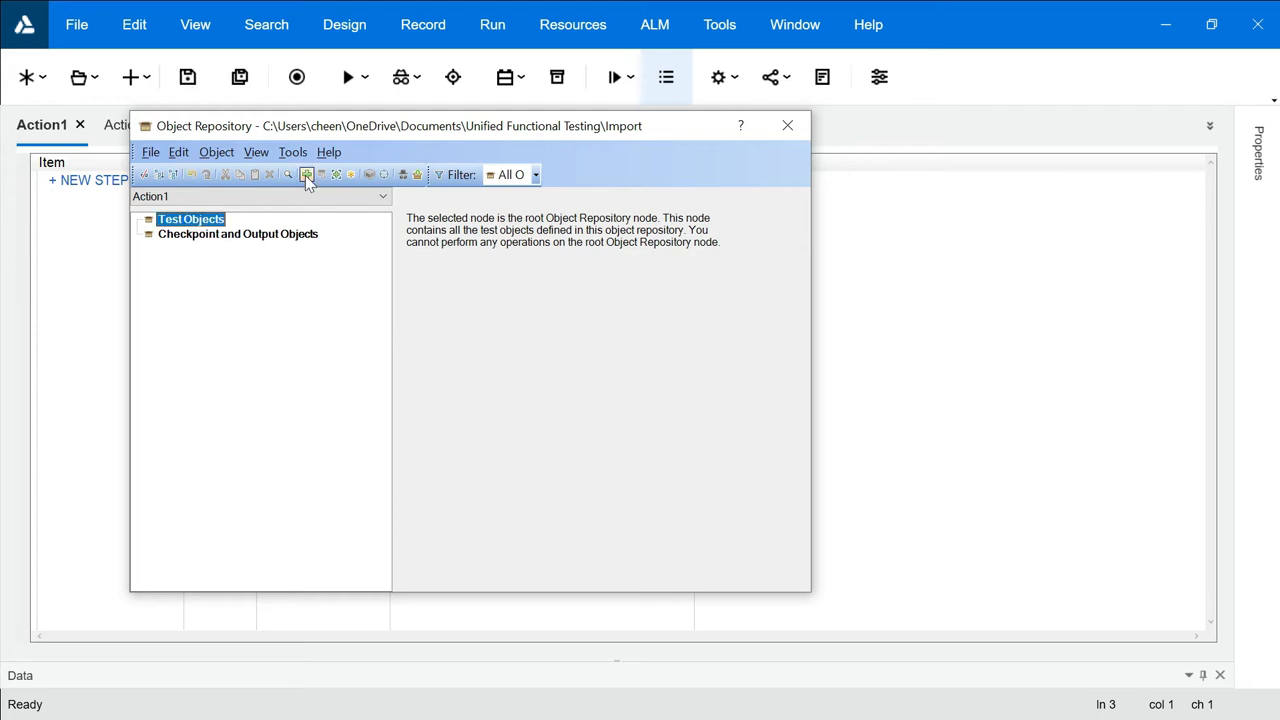
pyautogui.click(308, 174)
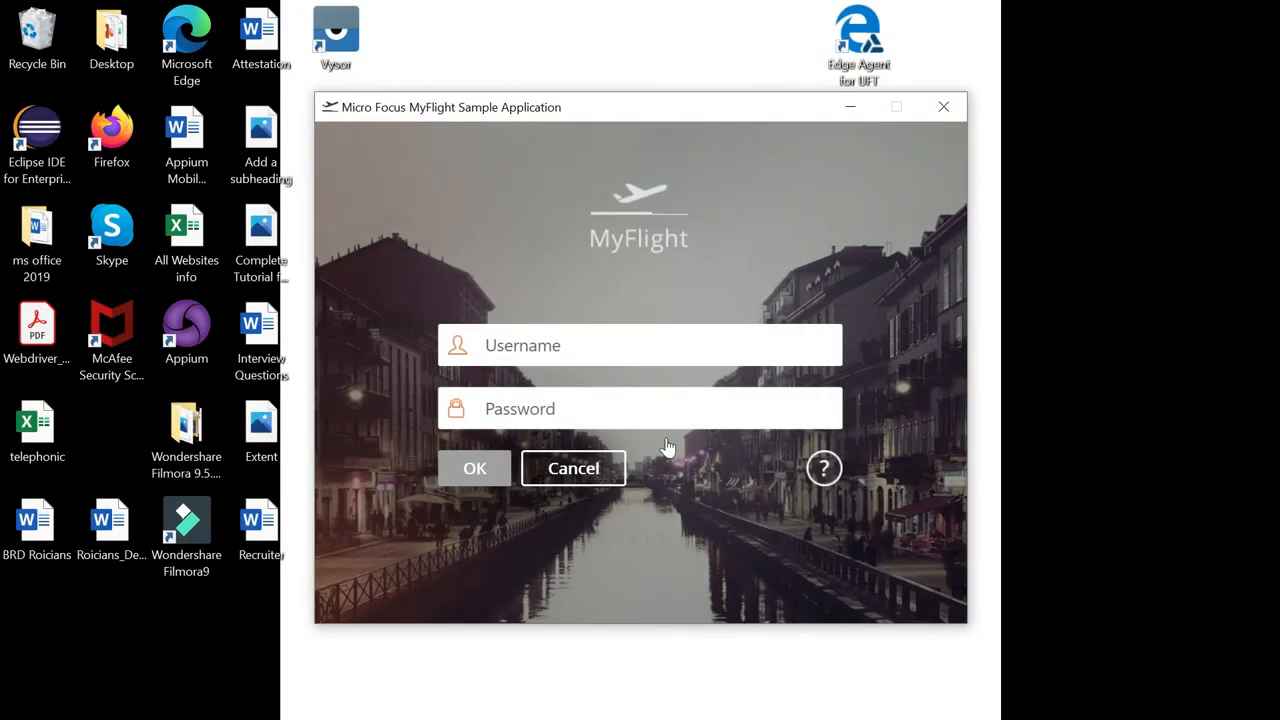
pyautogui.click(612, 107)
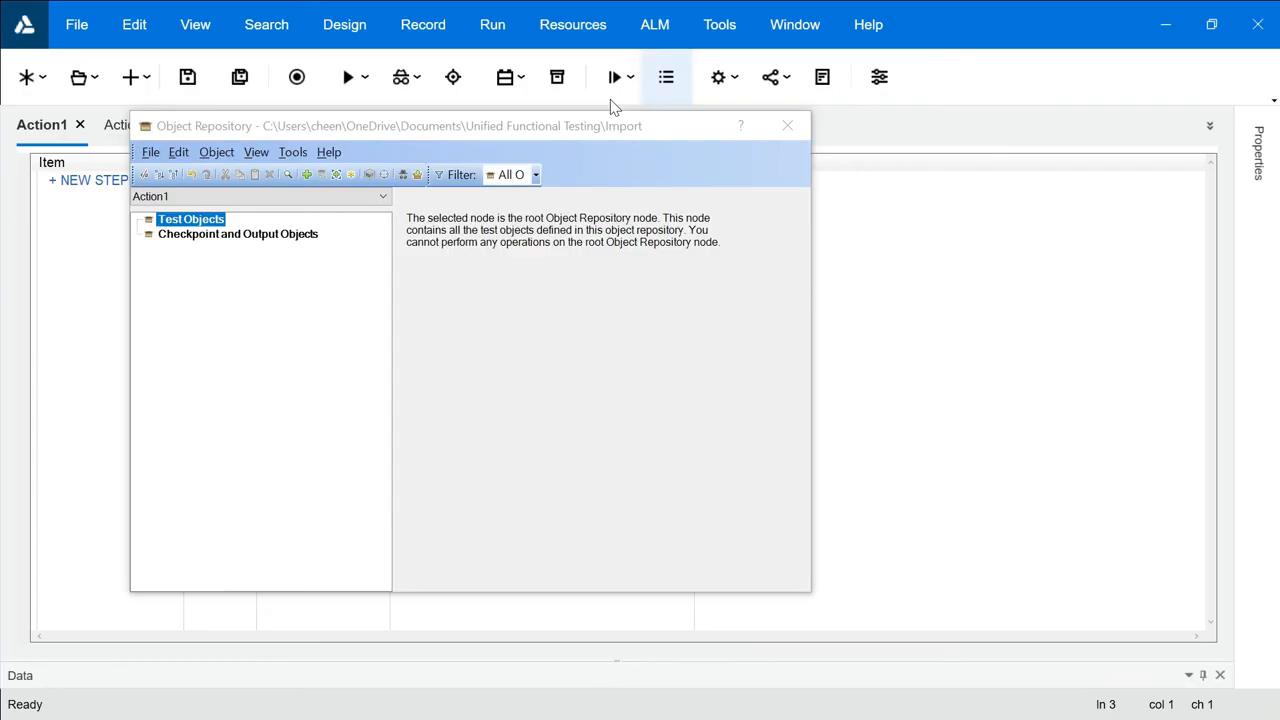
pyautogui.click(518, 455)
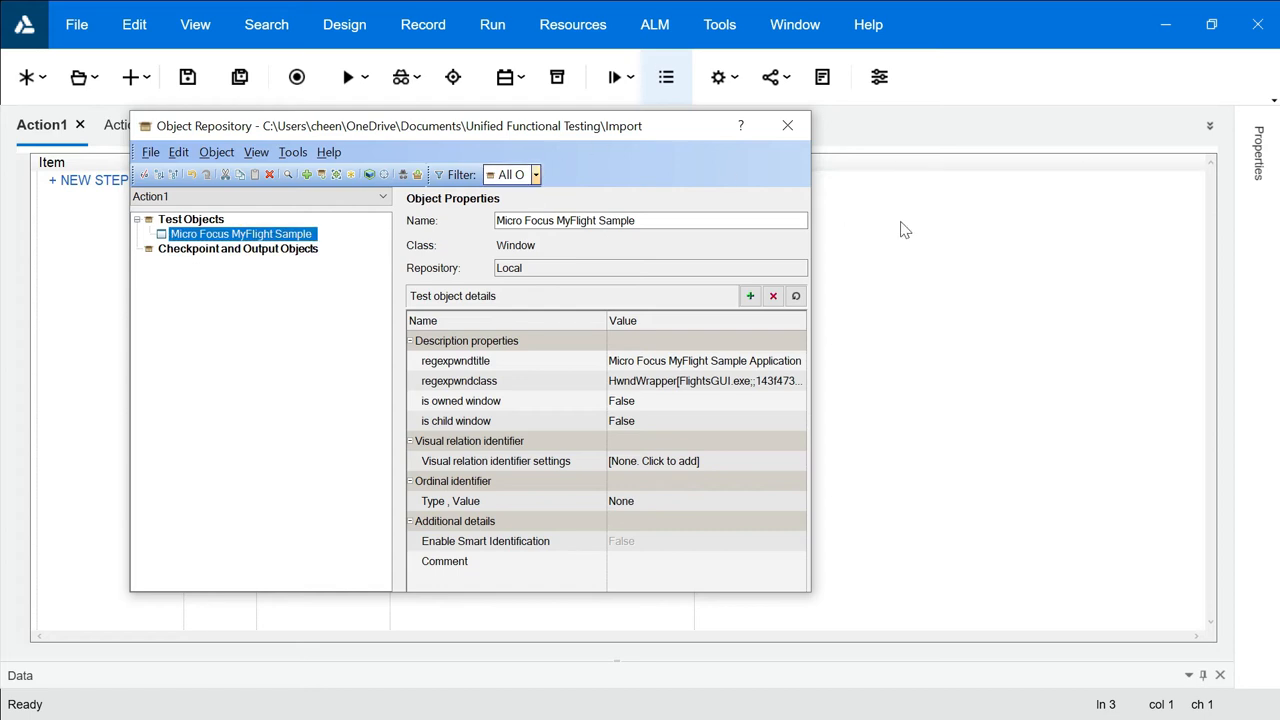
pyautogui.click(786, 128)
# Add the shared object repository Repository1.tsr to the Import test's associated repositories
pyautogui.click(567, 27)
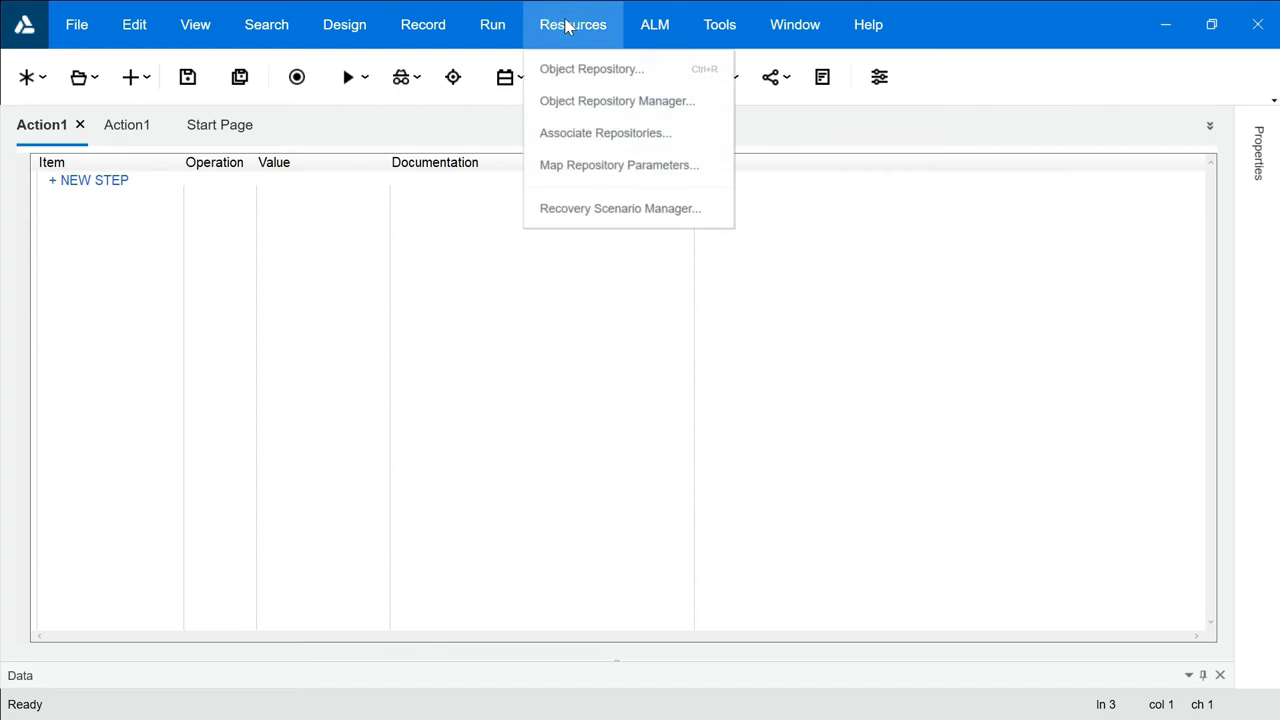
pyautogui.click(643, 148)
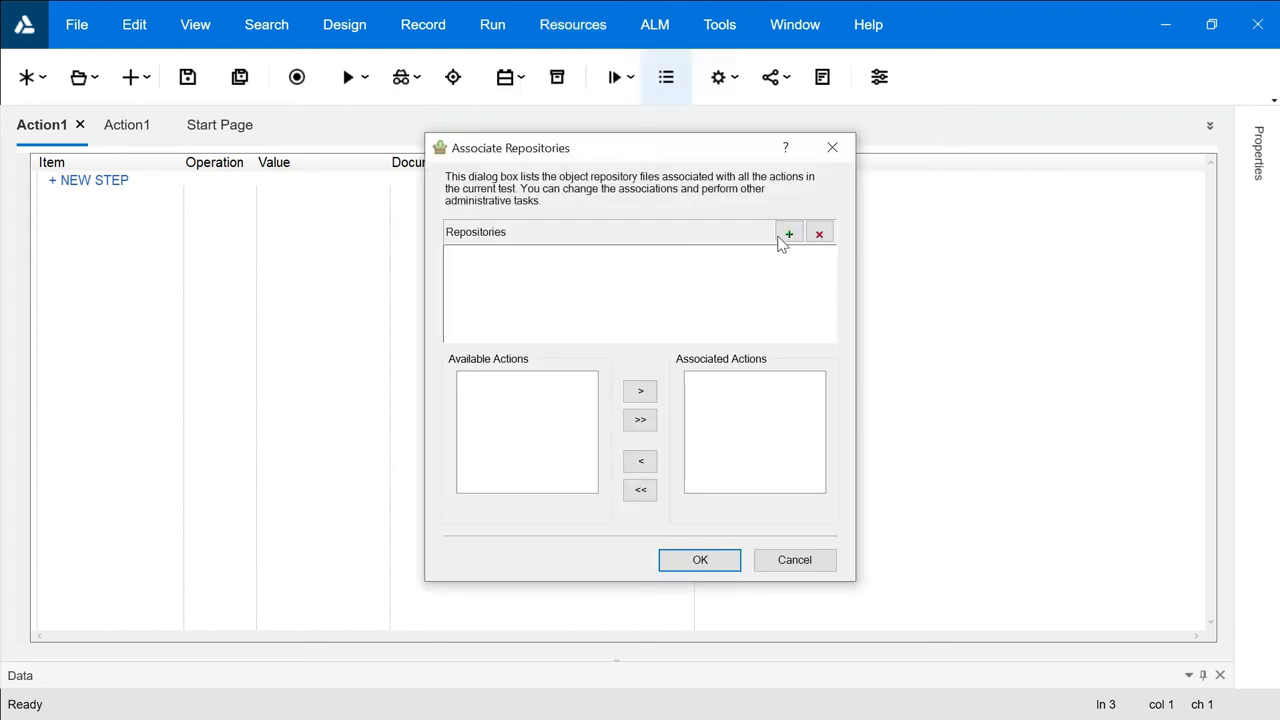
pyautogui.click(789, 234)
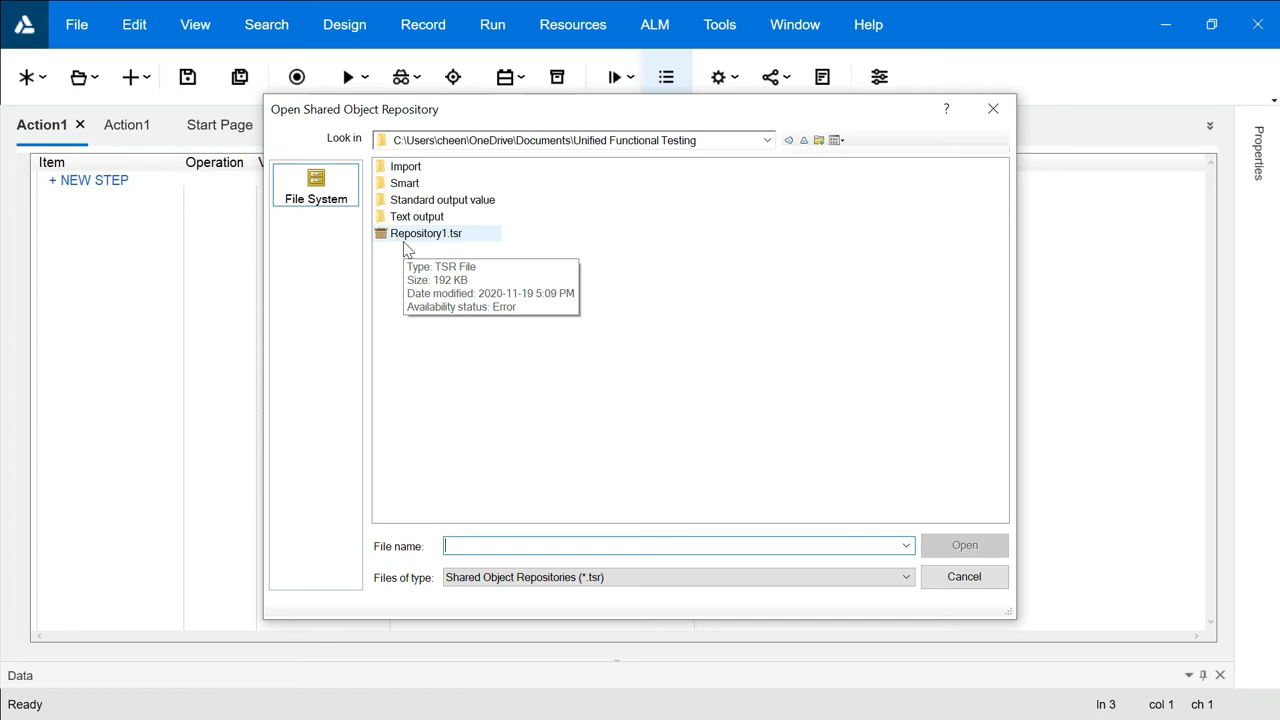
pyautogui.click(415, 236)
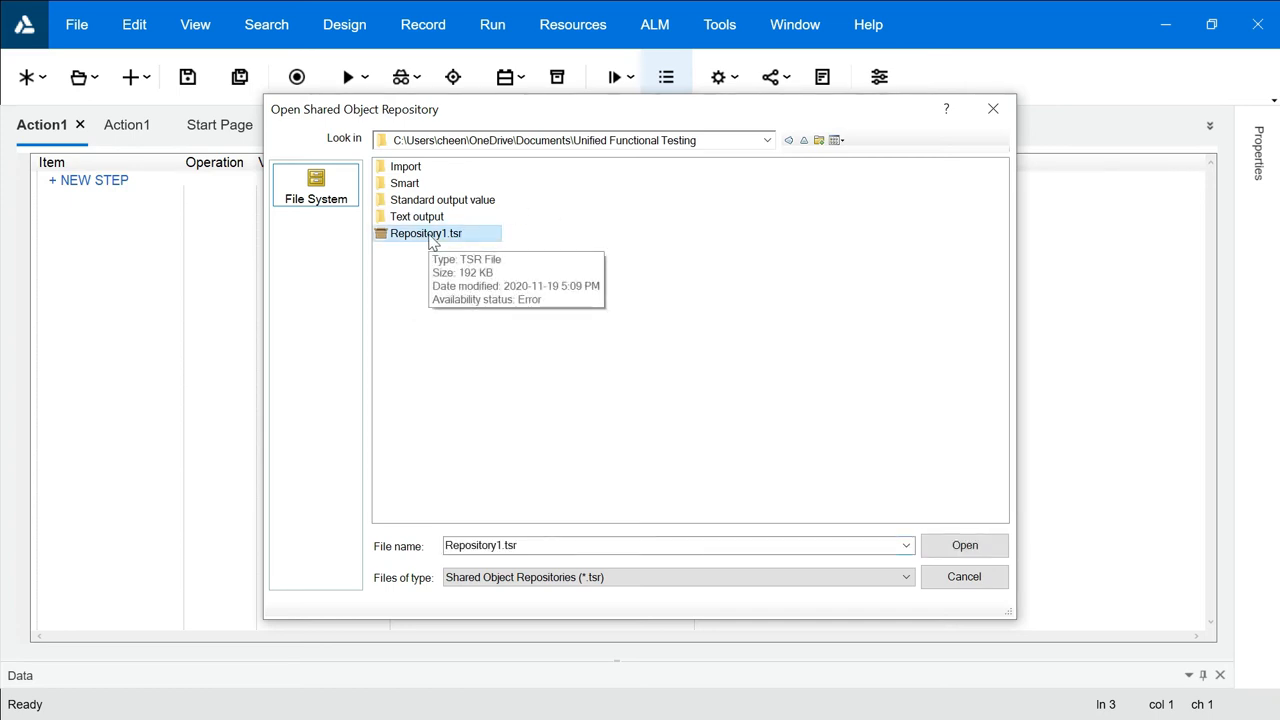
pyautogui.click(965, 551)
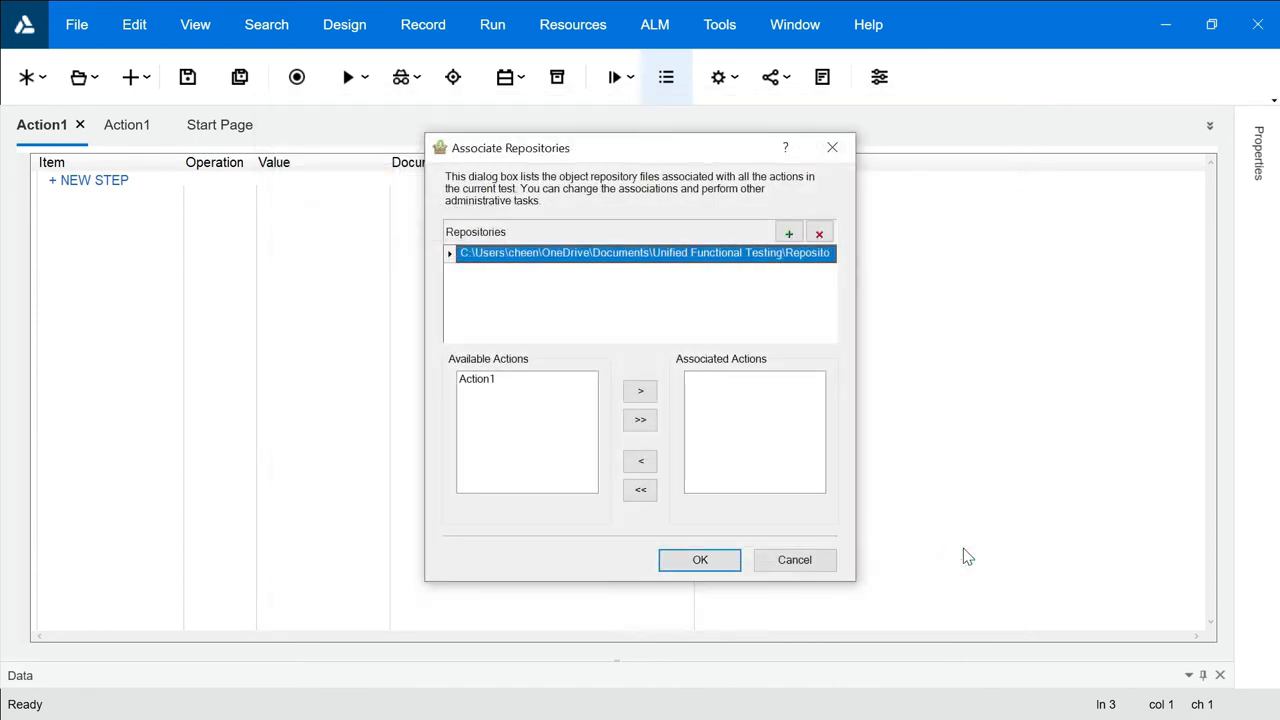
# Associate Action1 with the added shared repository and confirm the association
pyautogui.click(500, 388)
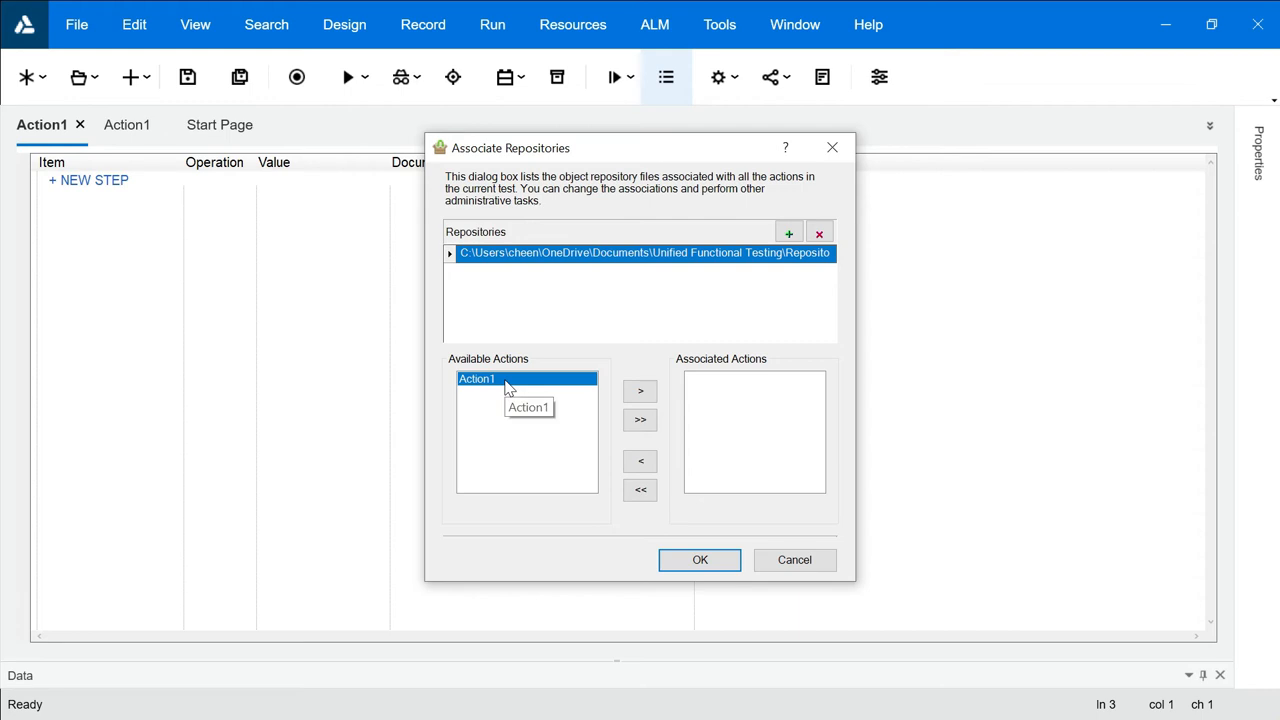
pyautogui.click(645, 393)
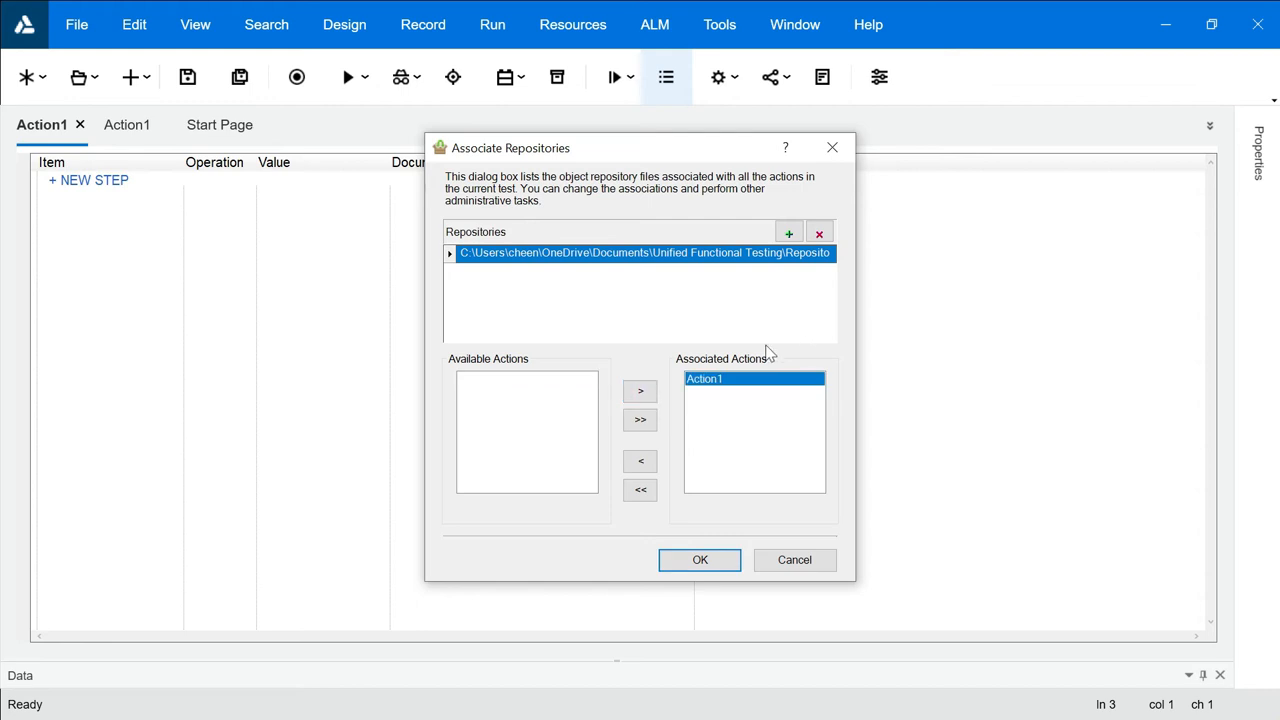
pyautogui.click(688, 563)
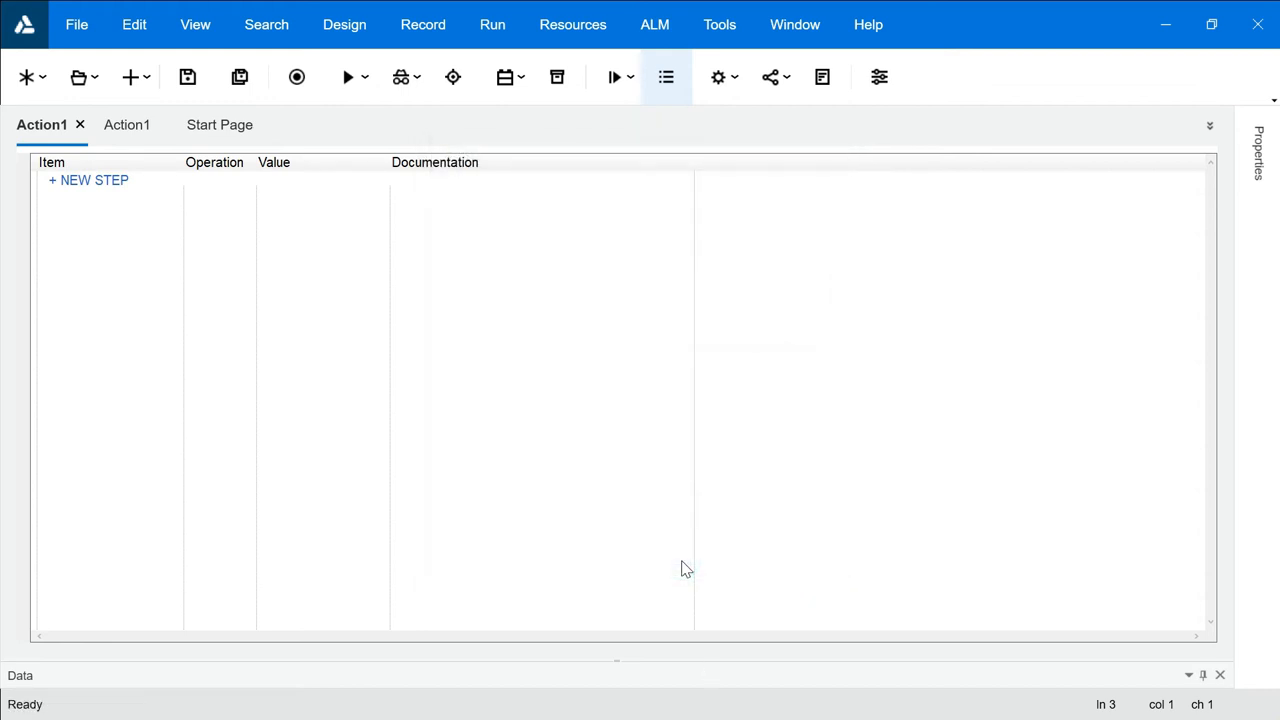
# Reopen the Import test's object repository and compare its local window object with the shared objects, including the OK button
pyautogui.click(586, 30)
pyautogui.click(588, 68)
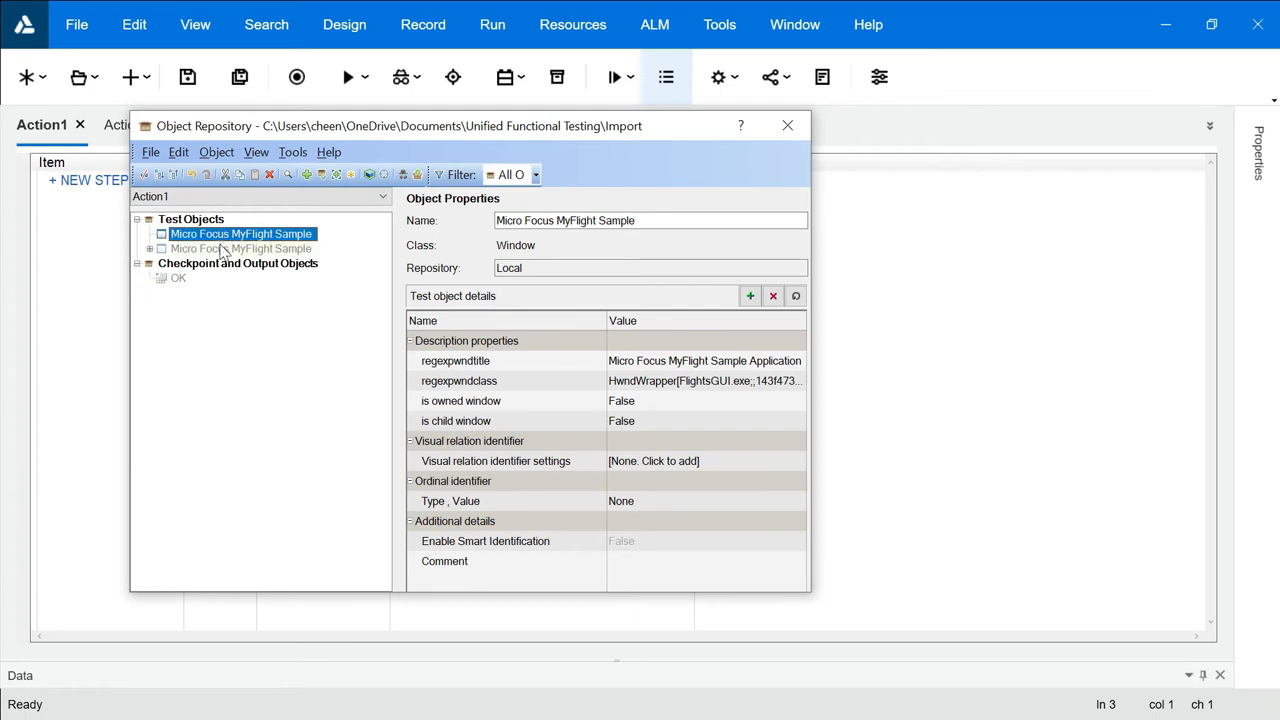
pyautogui.click(282, 238)
pyautogui.click(149, 249)
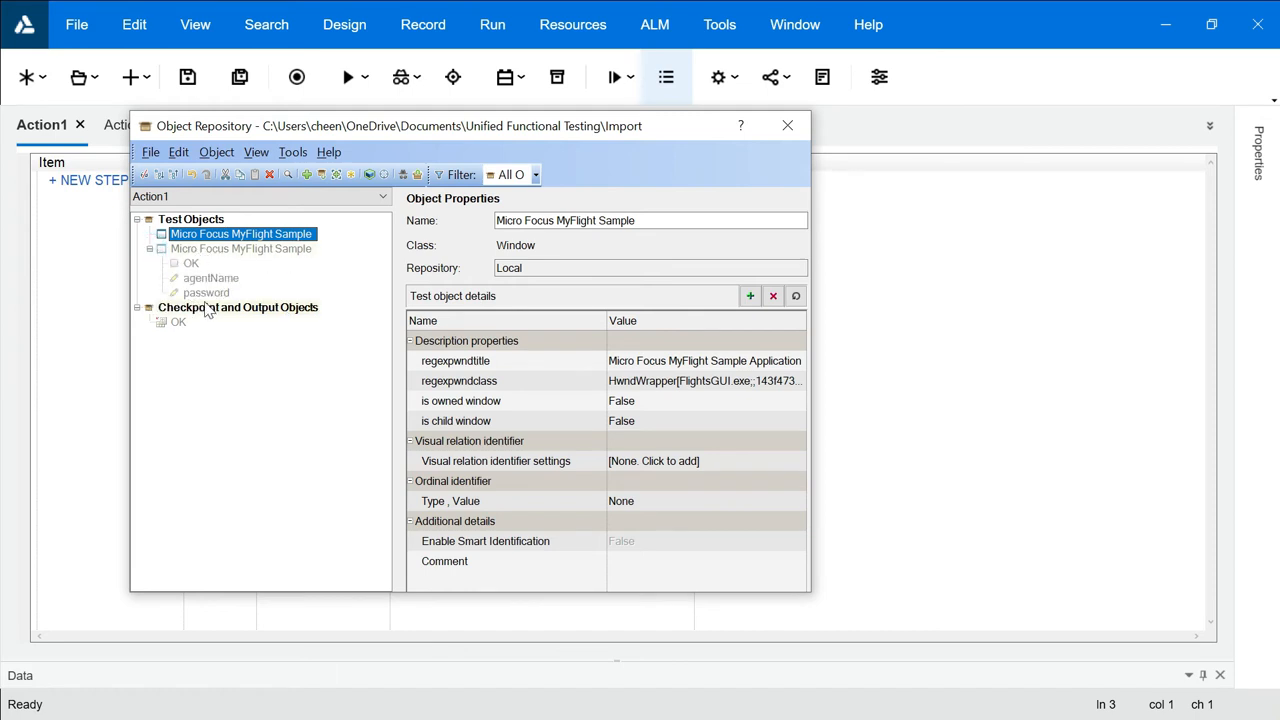
pyautogui.click(266, 342)
pyautogui.click(250, 265)
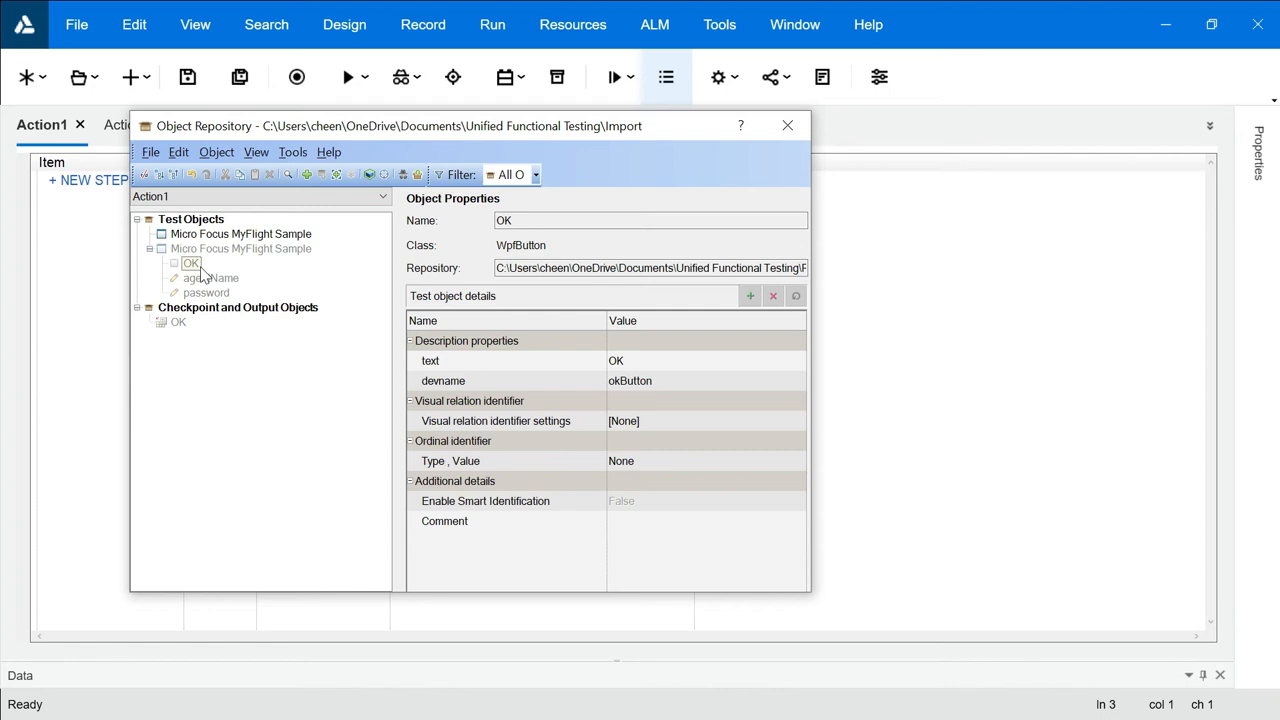
pyautogui.click(237, 236)
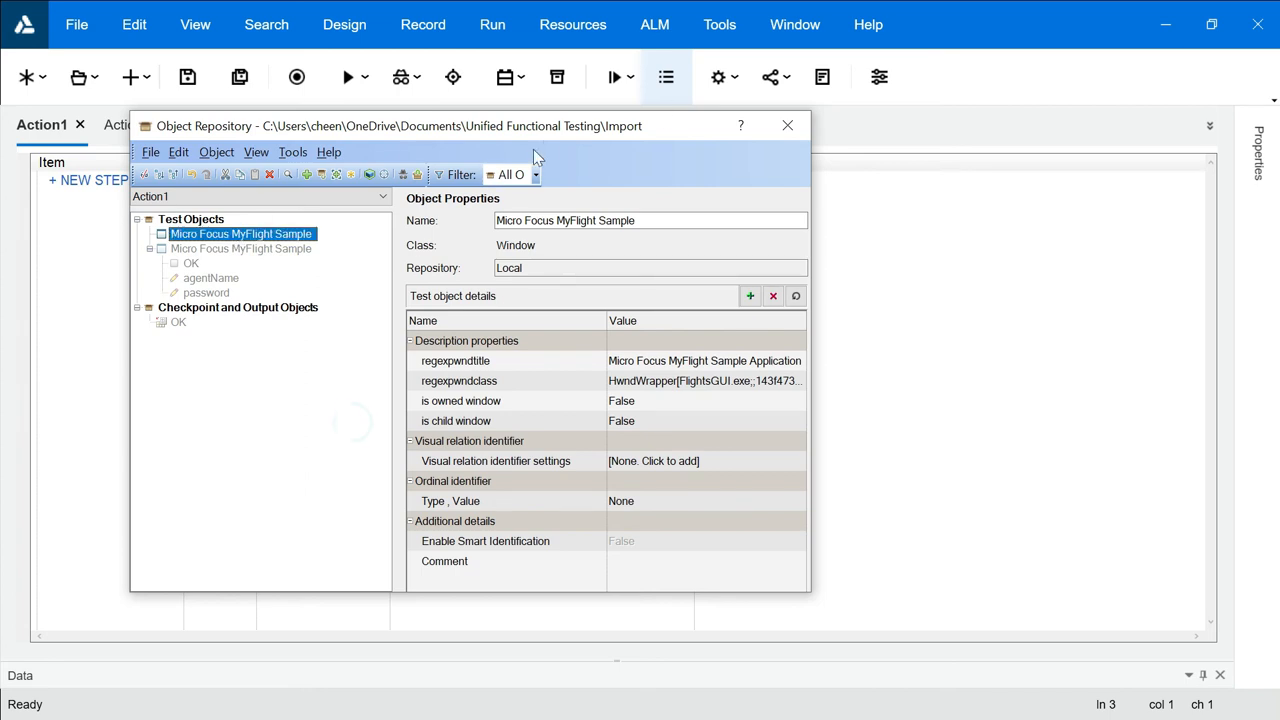
# Filter the object repository to Repository1.tsr and examine the properties of its Micro Focus MyFlight Sample window
pyautogui.click(535, 175)
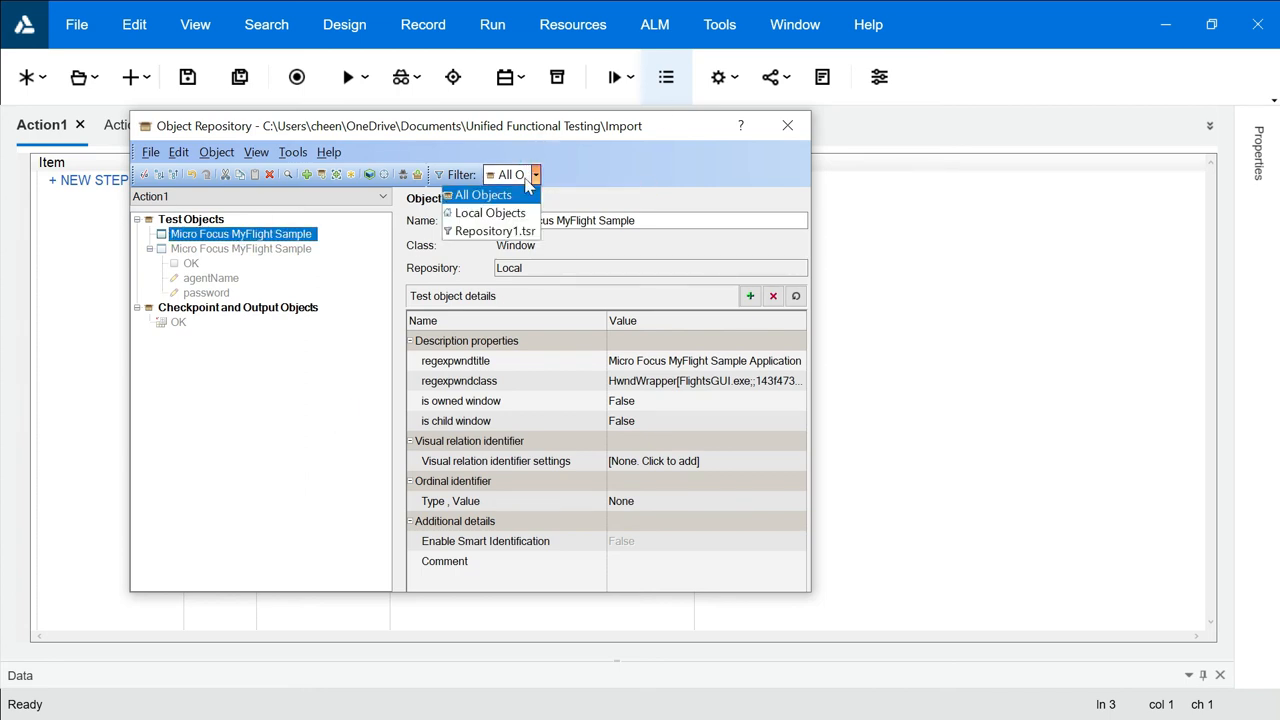
pyautogui.click(496, 233)
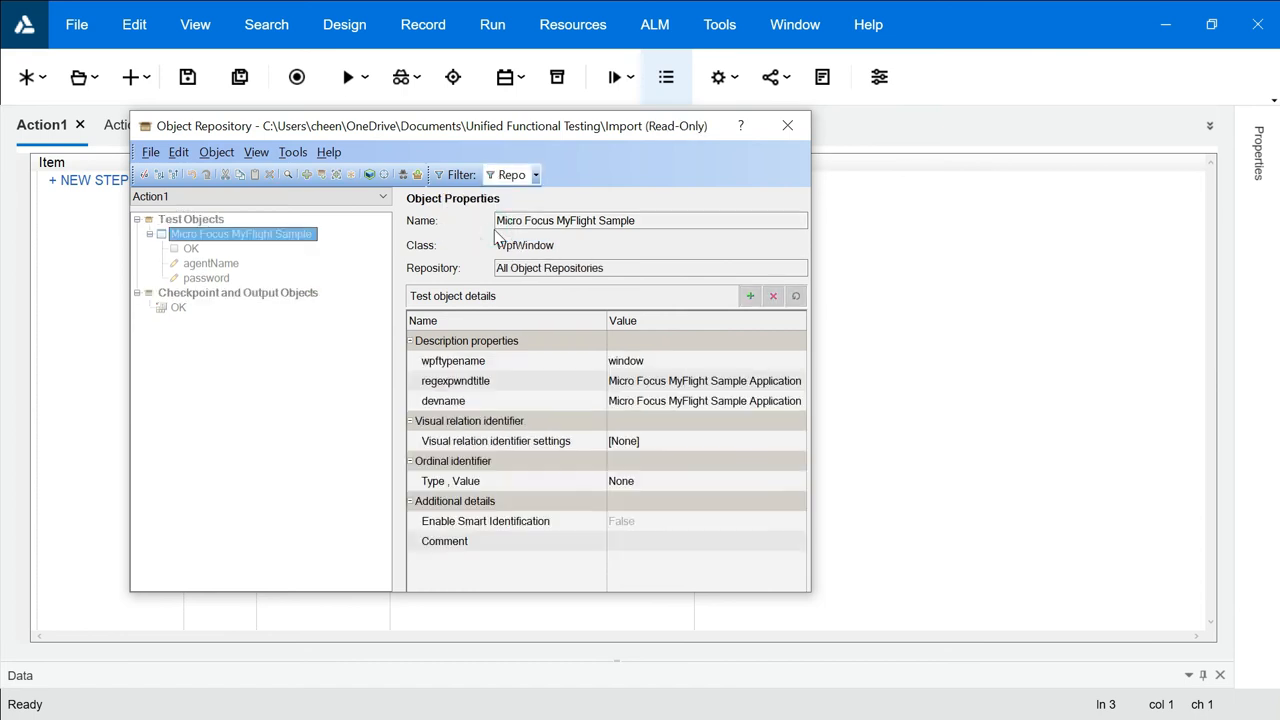
pyautogui.click(197, 238)
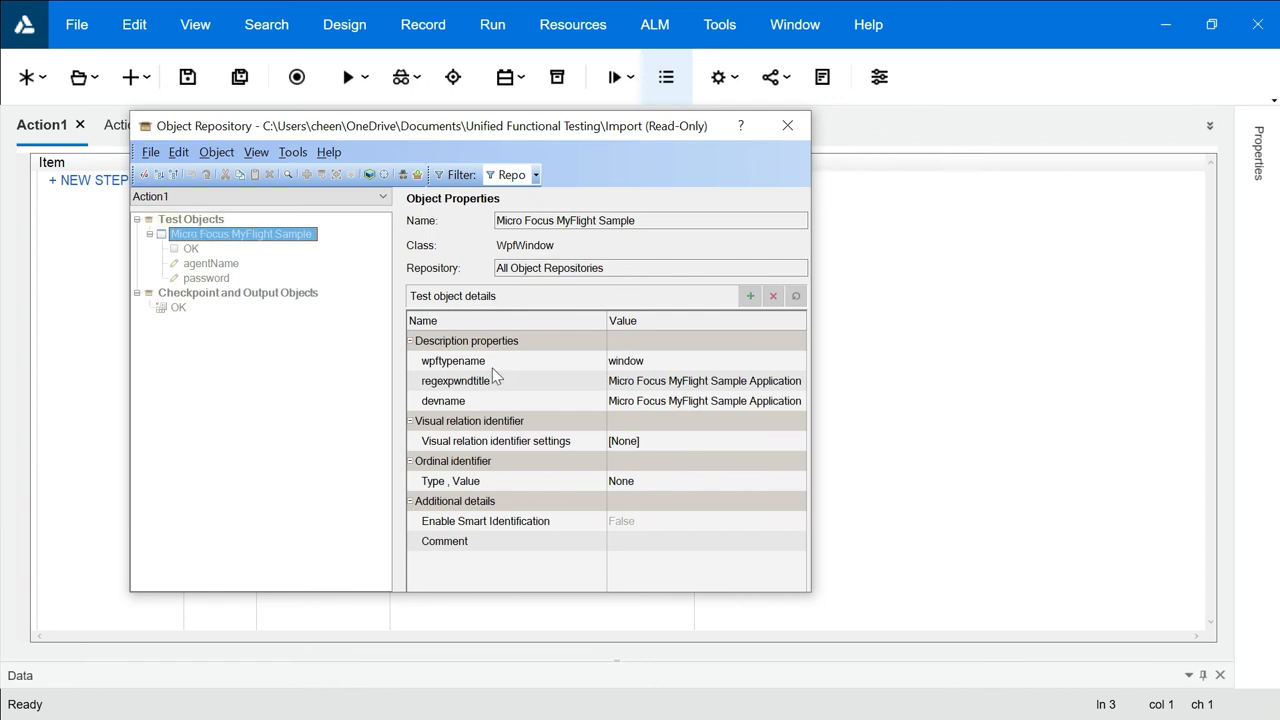
pyautogui.click(640, 361)
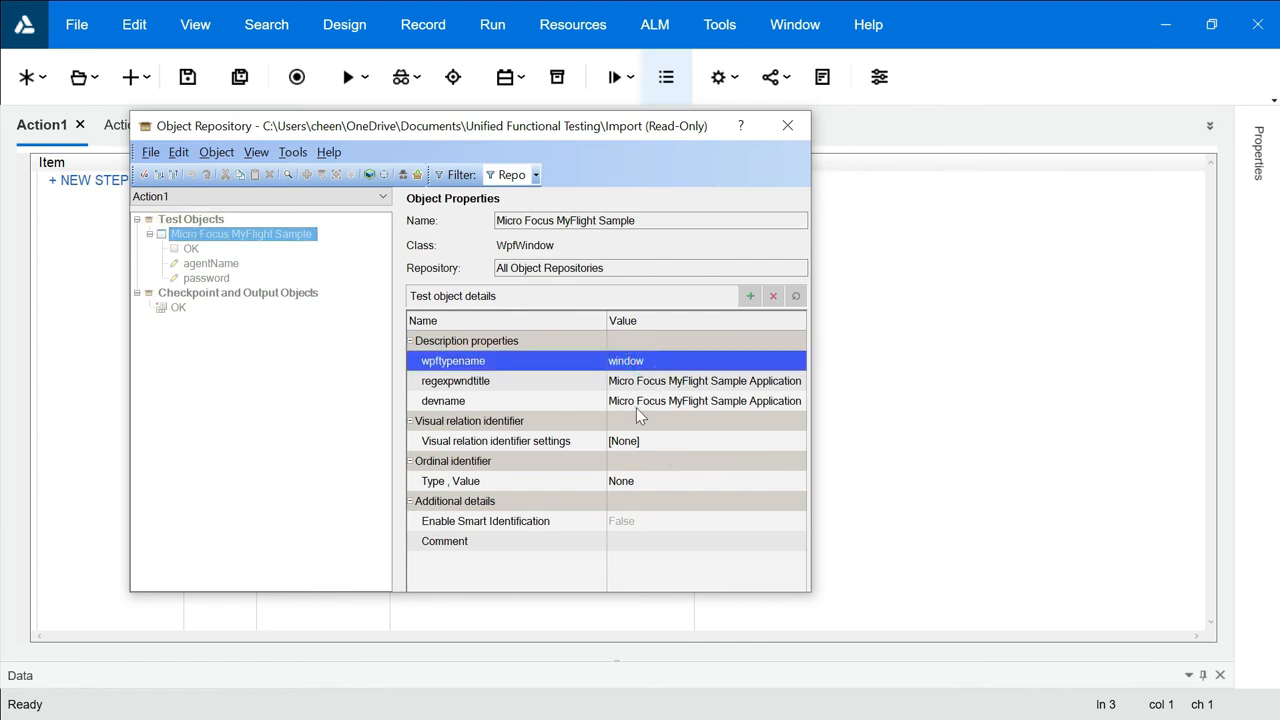
pyautogui.click(636, 406)
pyautogui.click(633, 445)
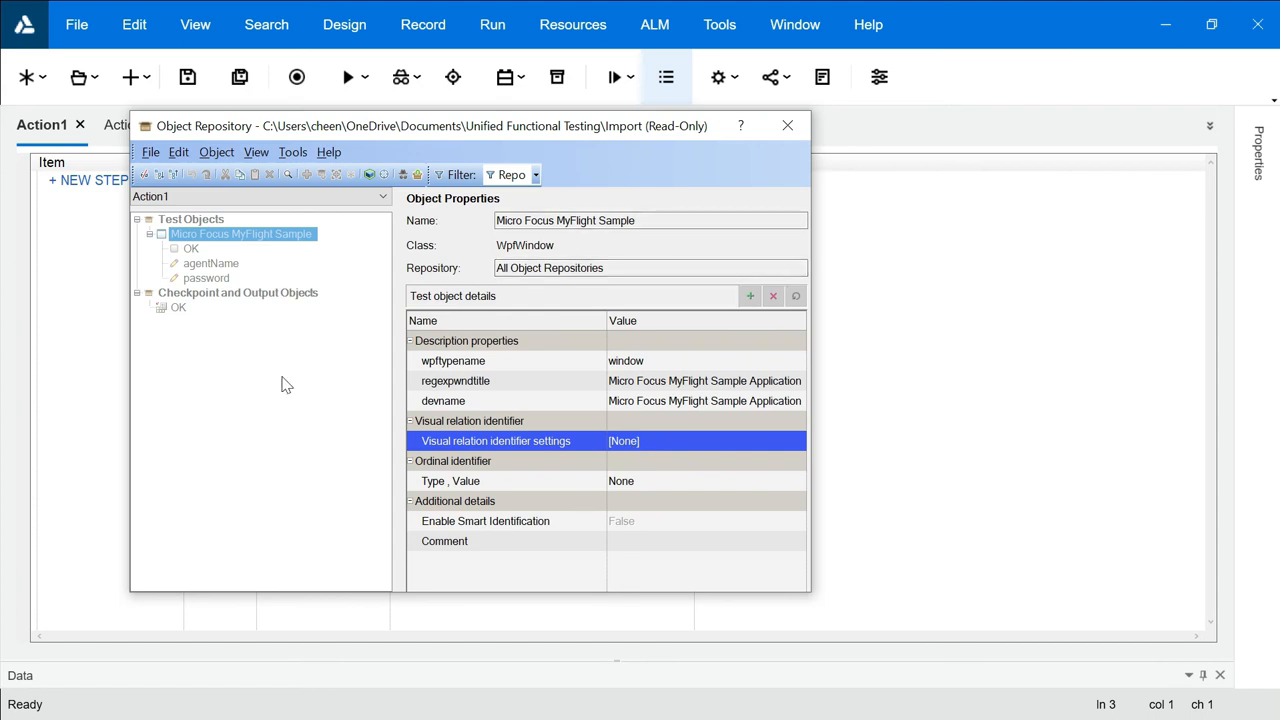
# Filter the object repository to local objects and examine the description properties of the local MyFlight Sample window
pyautogui.click(535, 175)
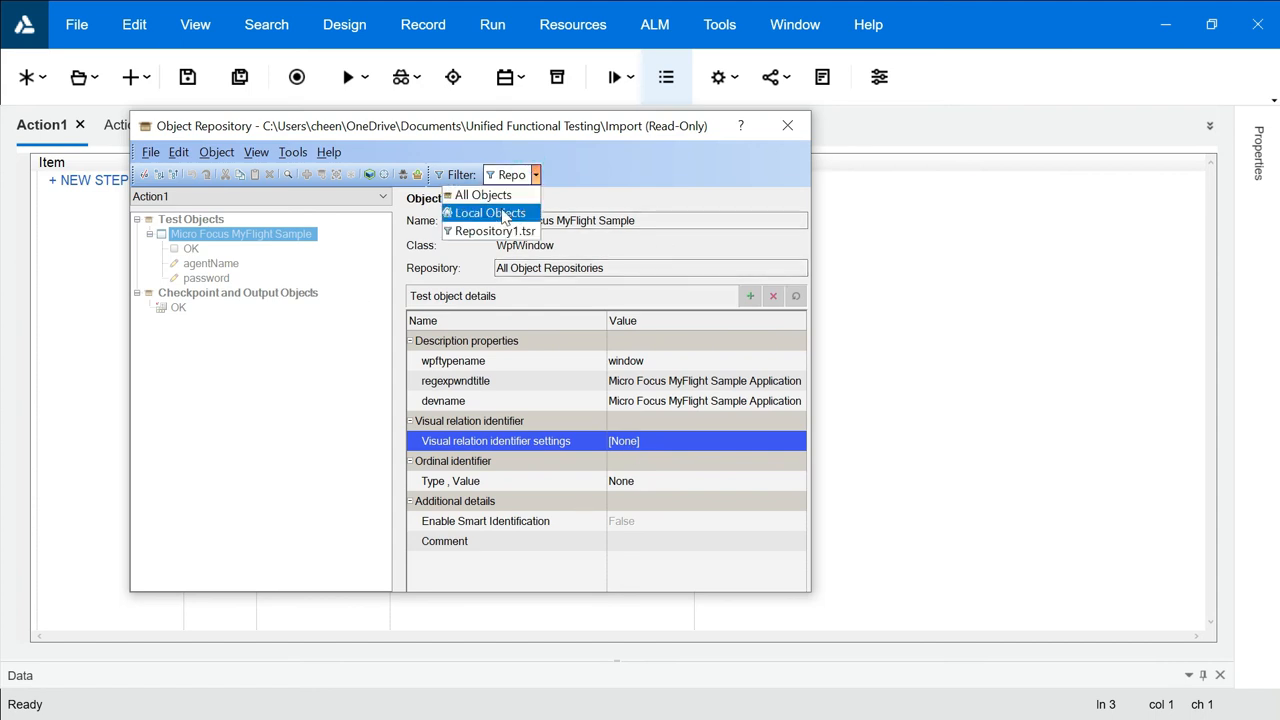
pyautogui.click(511, 213)
pyautogui.click(258, 236)
pyautogui.click(690, 362)
pyautogui.click(688, 358)
pyautogui.press('Up')
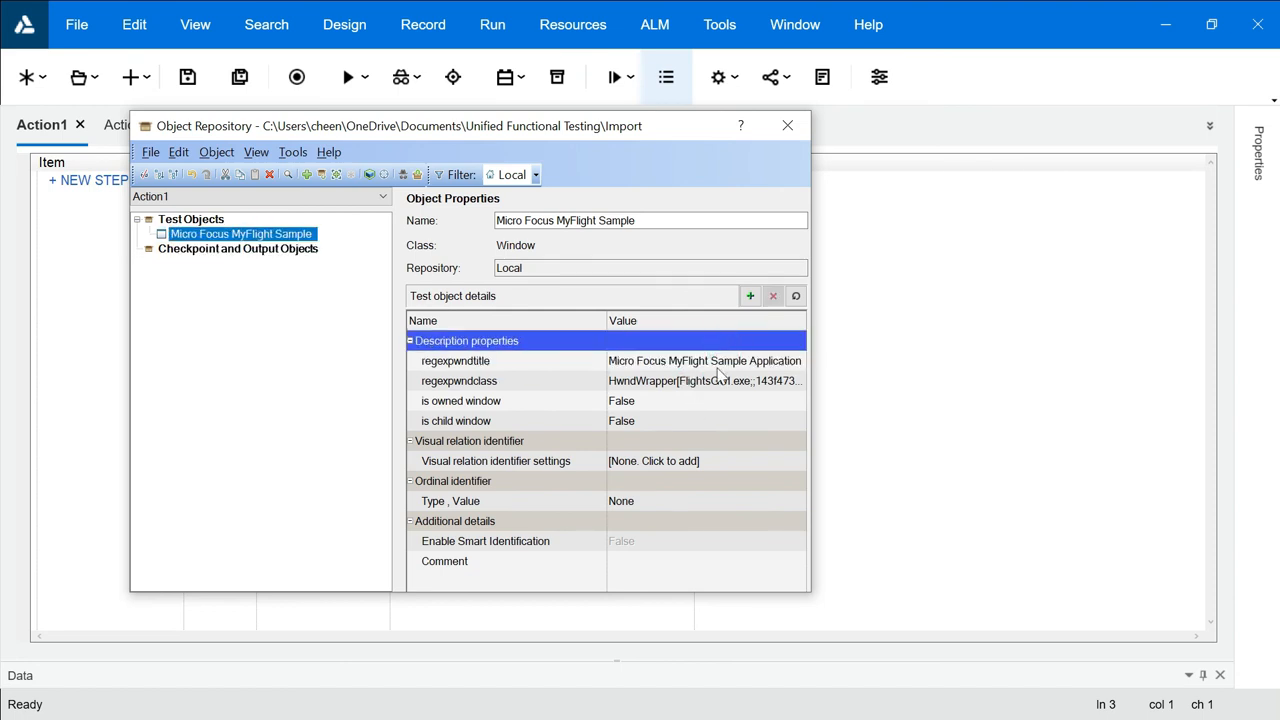
# Compare the local MyFlight Sample window's regexpwndtitle property with its counterpart in Repository1.tsr, and close the object repository
pyautogui.click(719, 366)
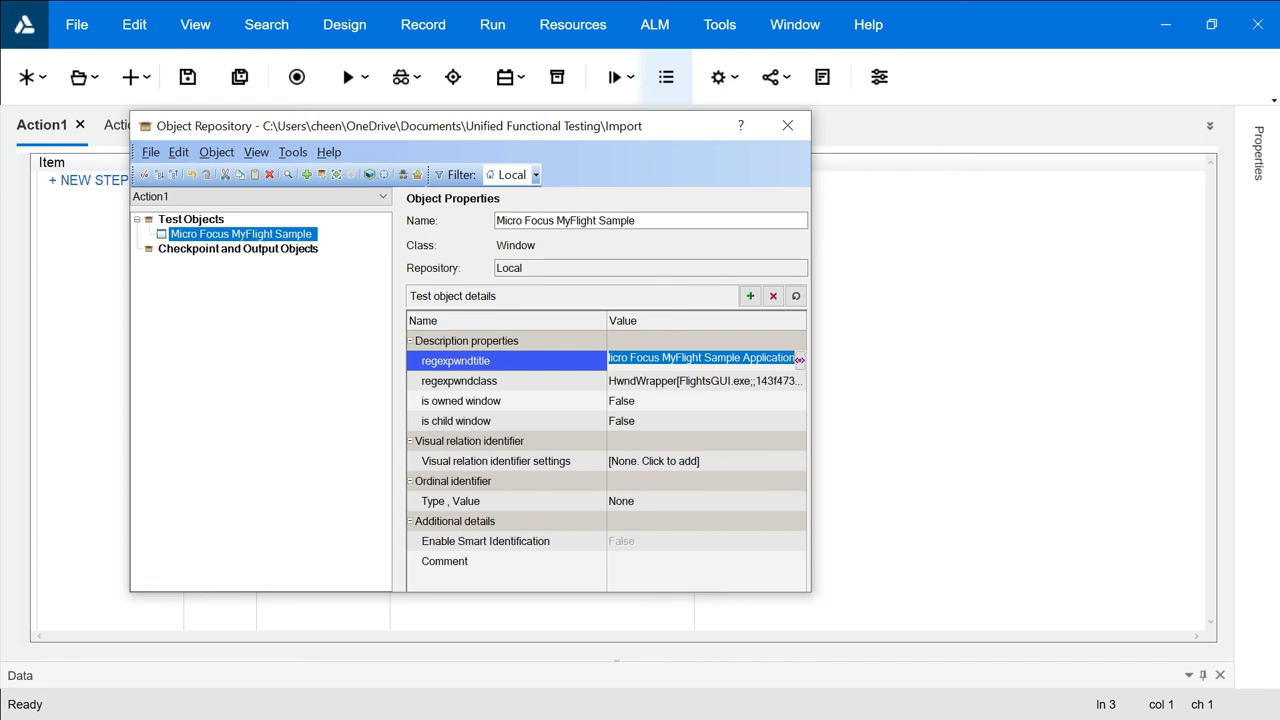
pyautogui.click(524, 174)
pyautogui.click(489, 230)
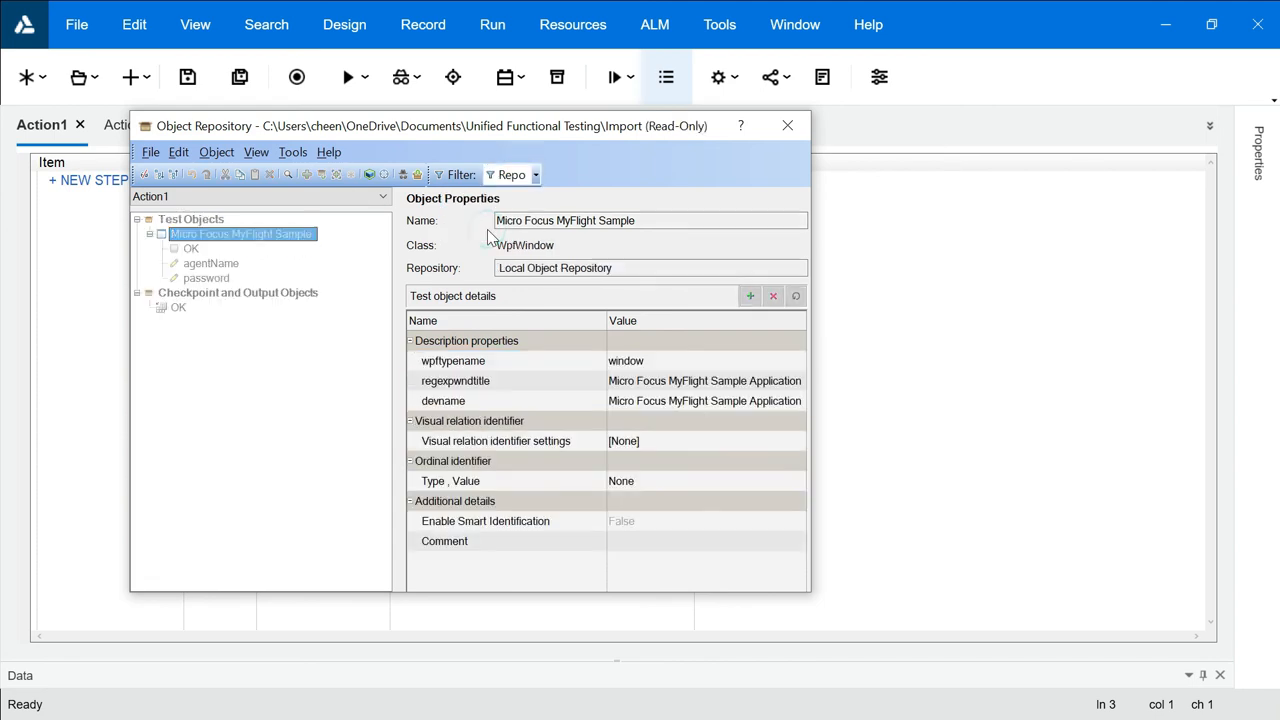
pyautogui.click(788, 125)
# Remove the shared object repository's association from the Import test and confirm the change
pyautogui.click(577, 25)
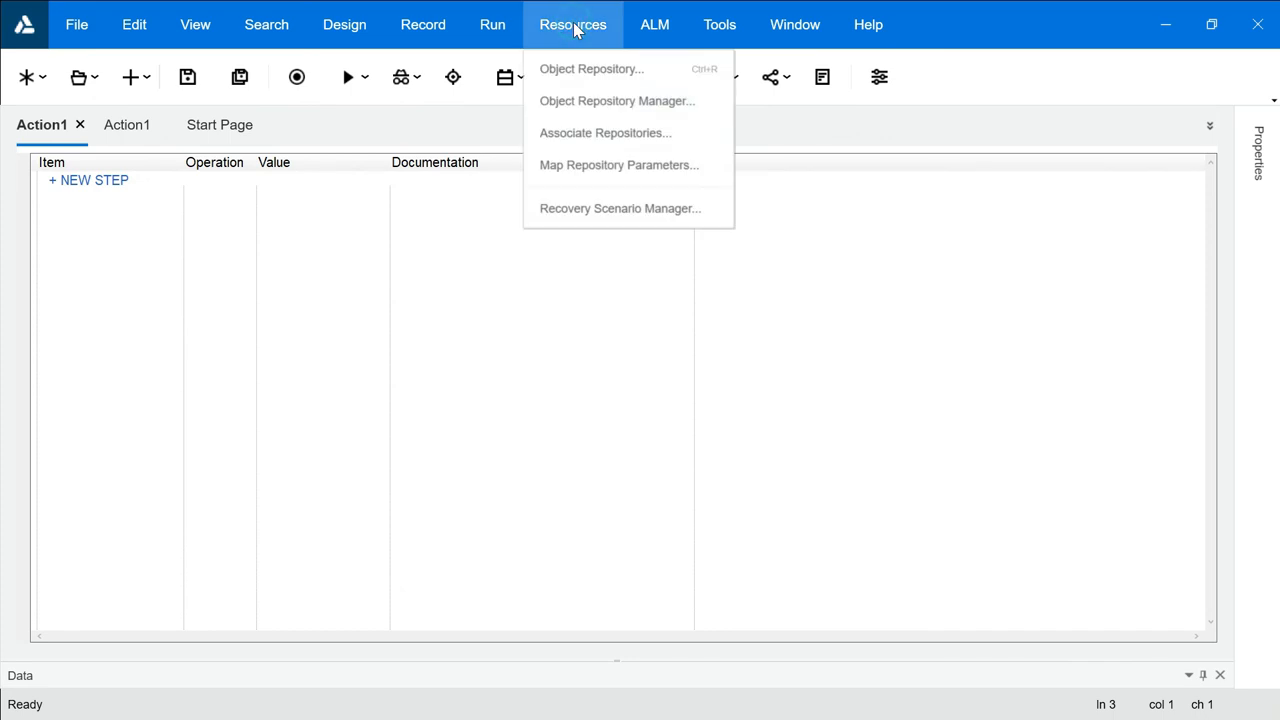
pyautogui.click(590, 134)
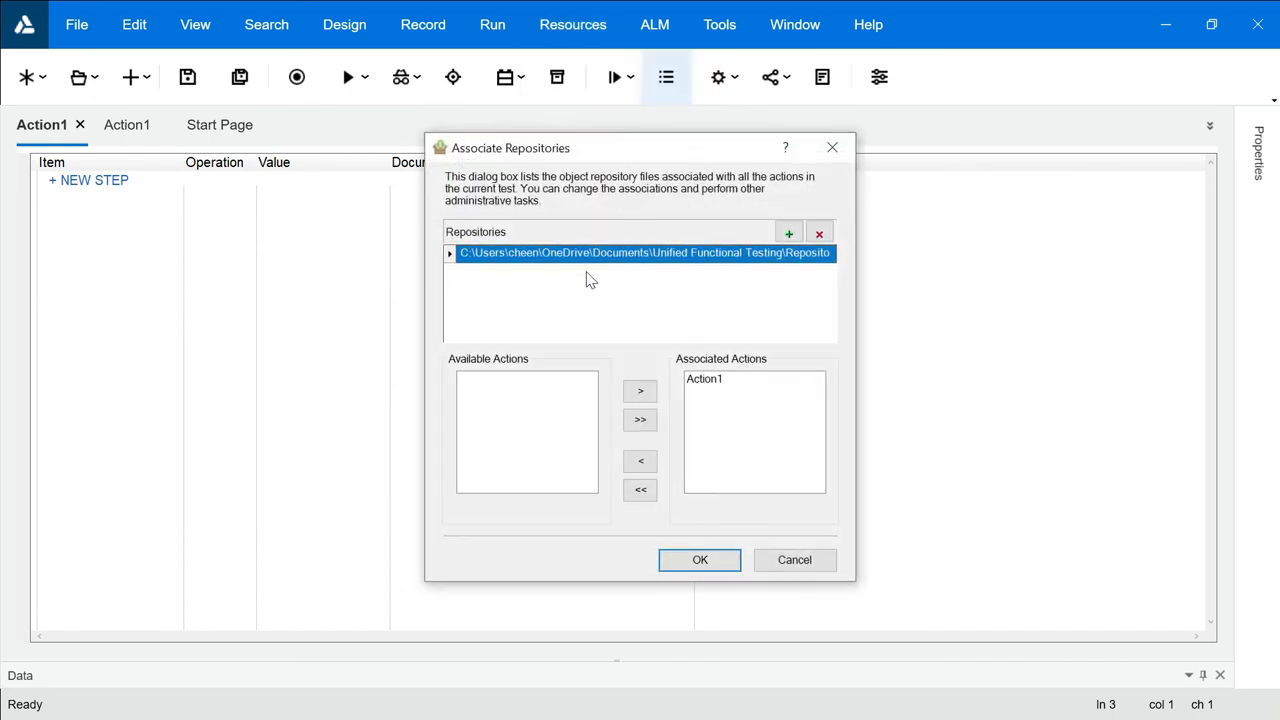
pyautogui.click(819, 240)
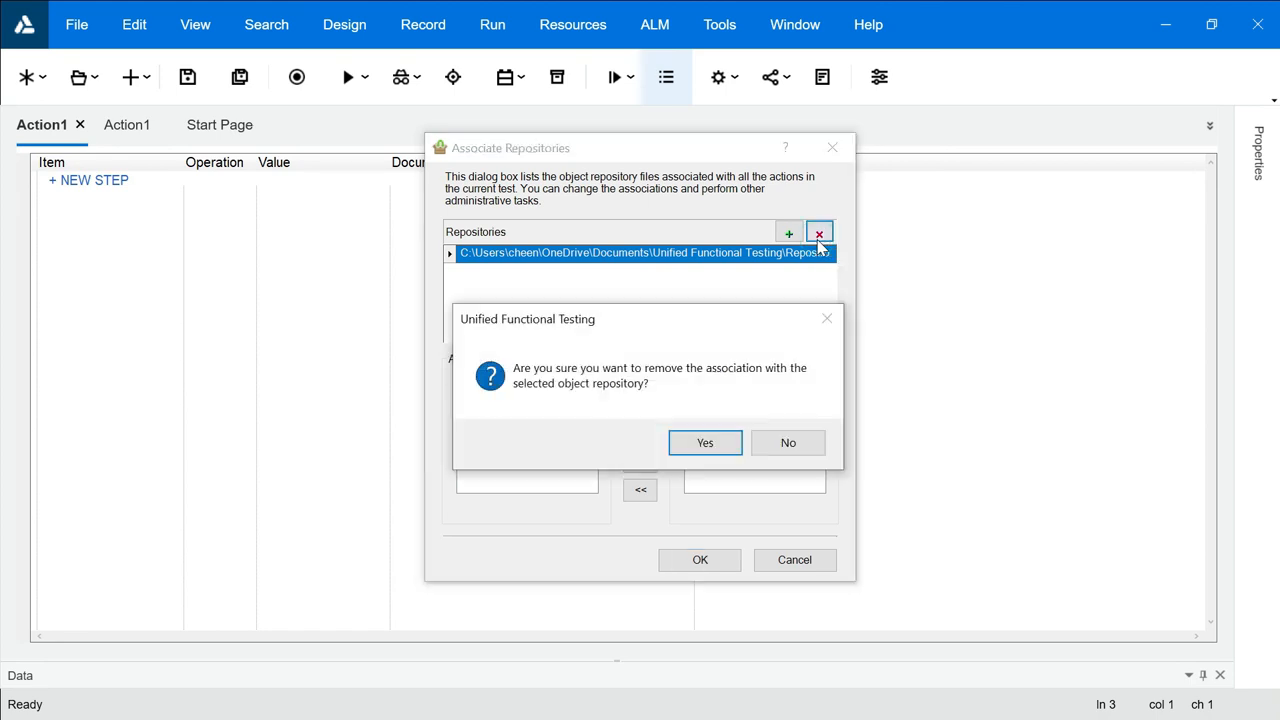
pyautogui.click(705, 447)
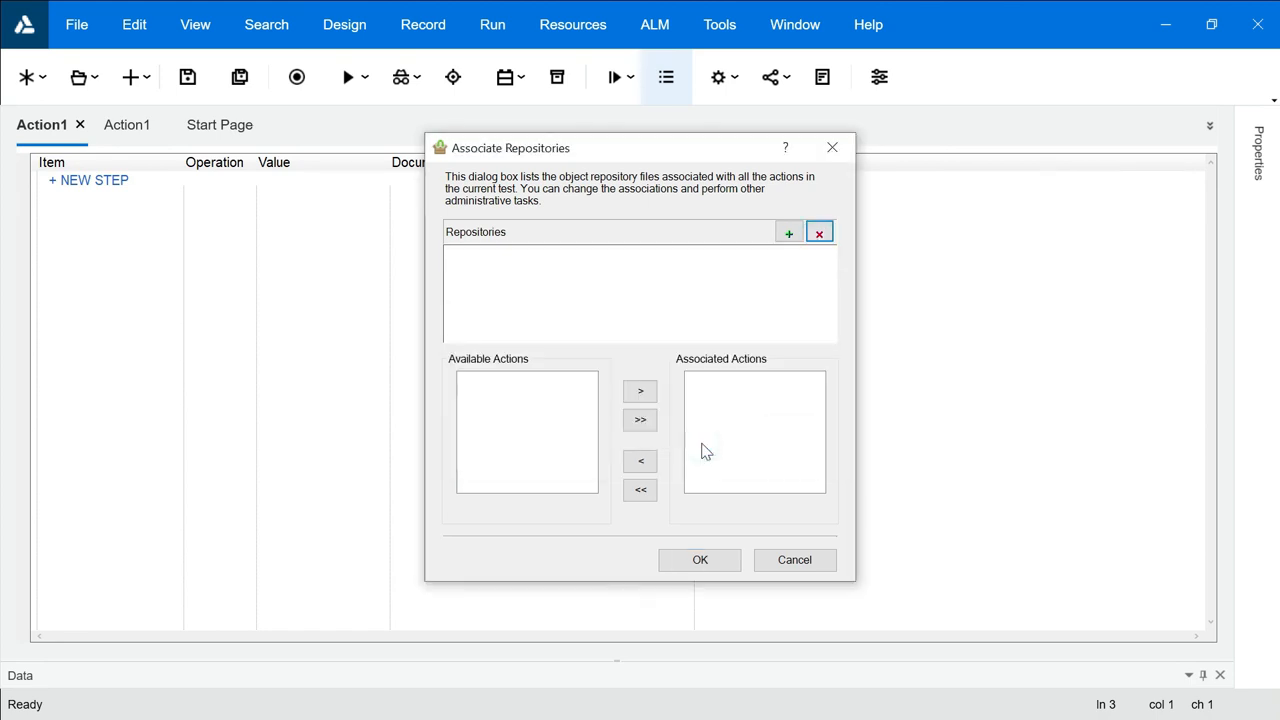
pyautogui.click(703, 567)
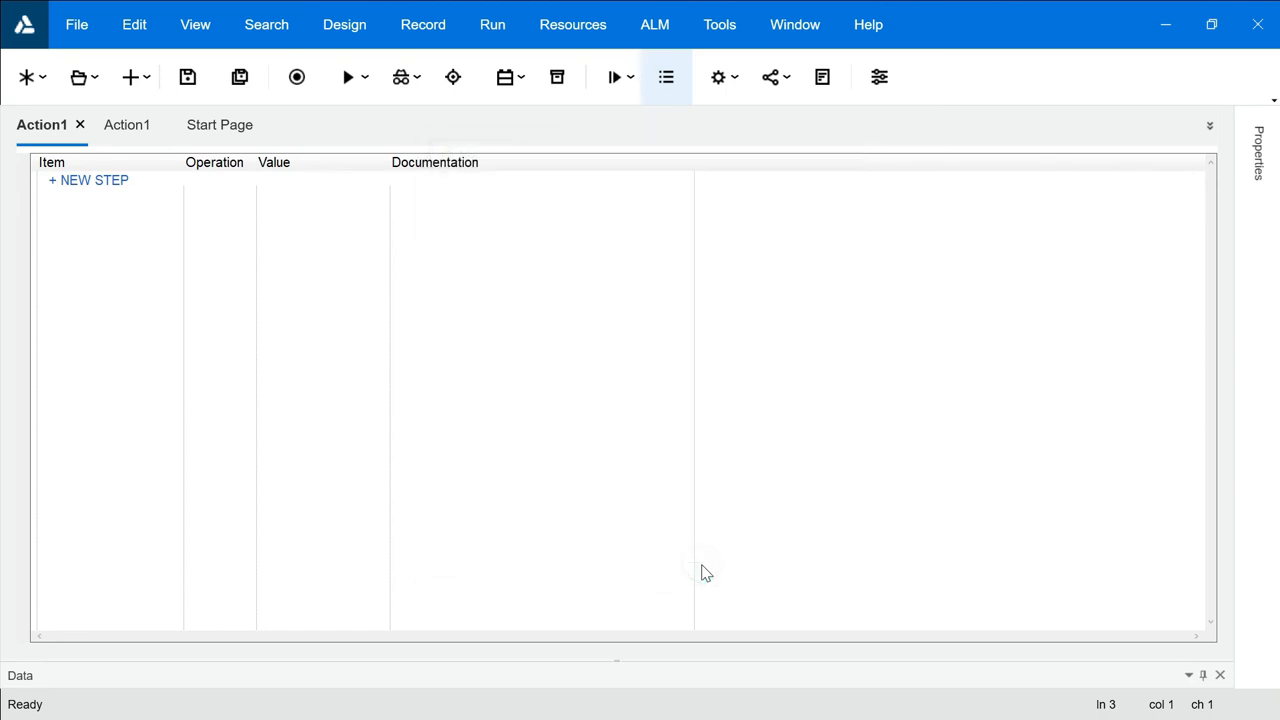
# Reopen the Import test's object repository to check its objects without the shared repository
pyautogui.click(569, 23)
pyautogui.click(576, 72)
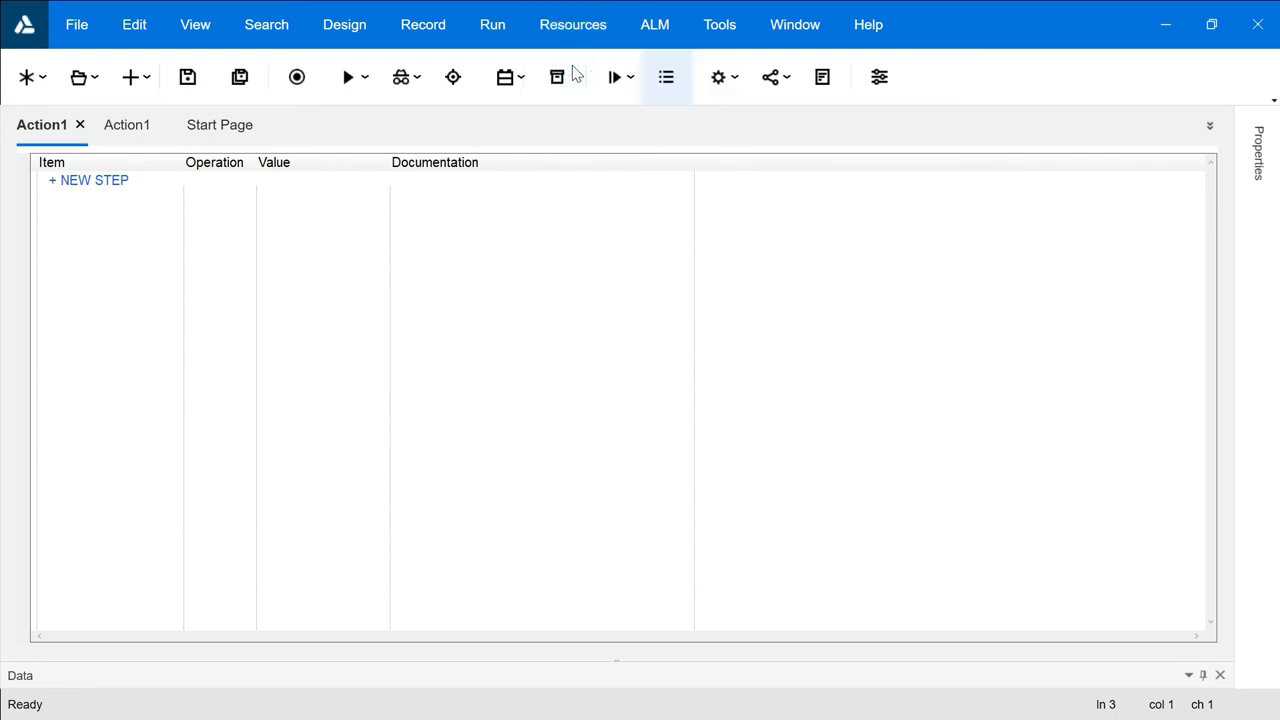